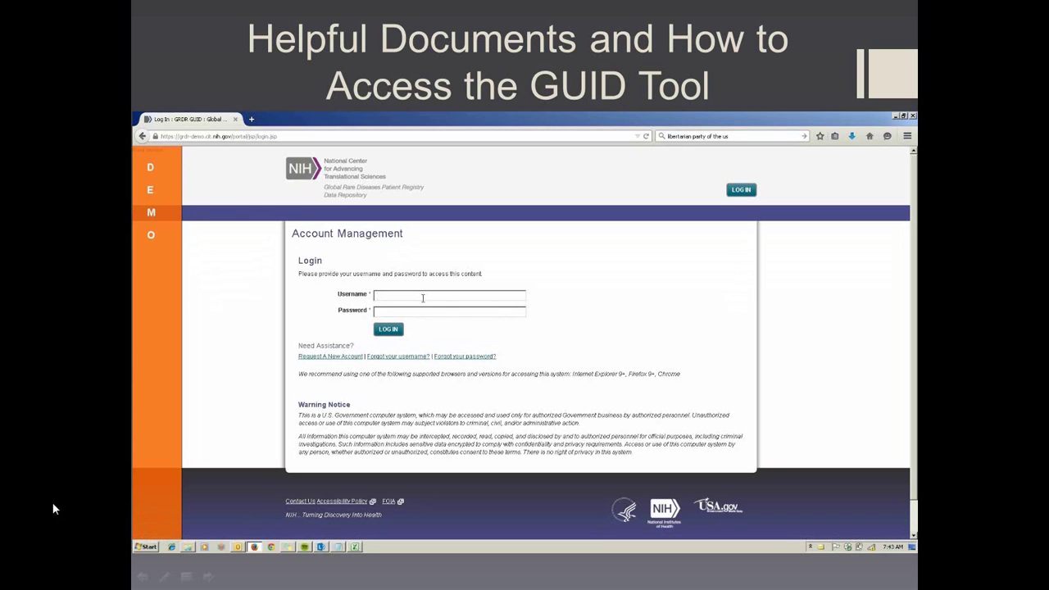
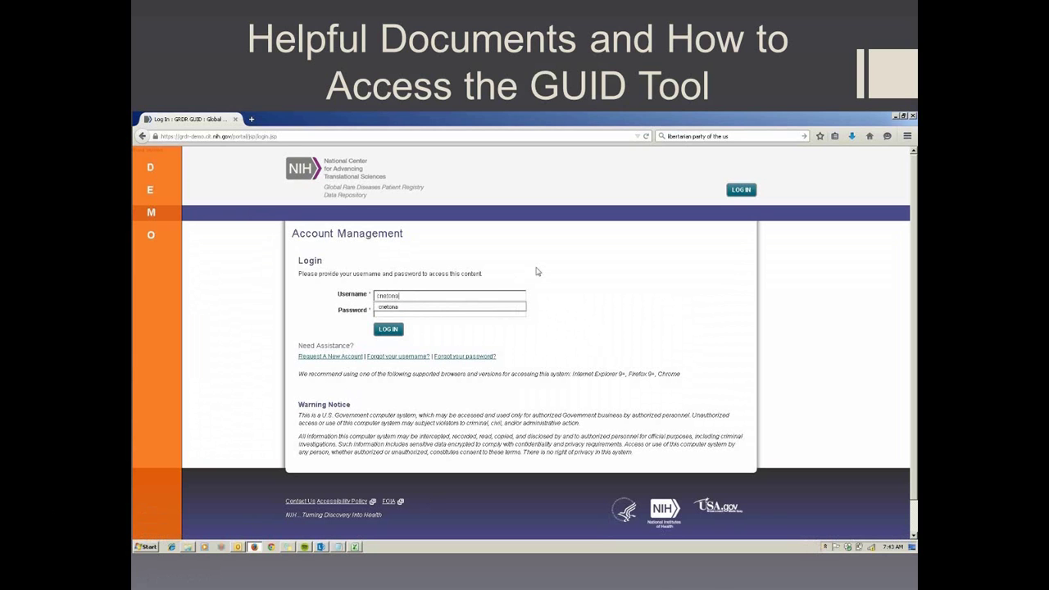
- Log into the GRDR GUID Portal demo site with the autocompleted username and saved password
key(Return)
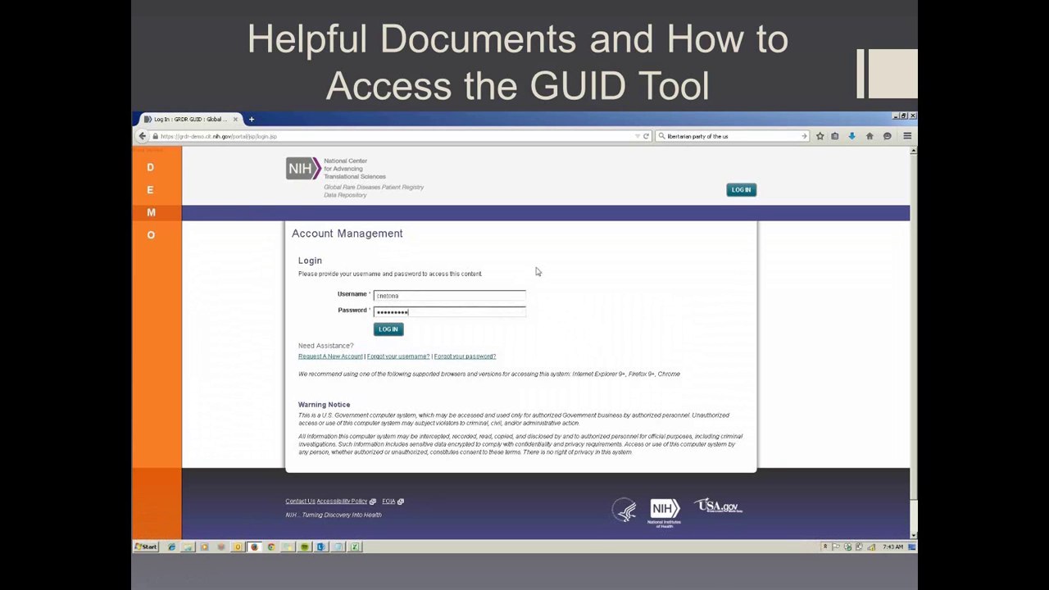
click(382, 335)
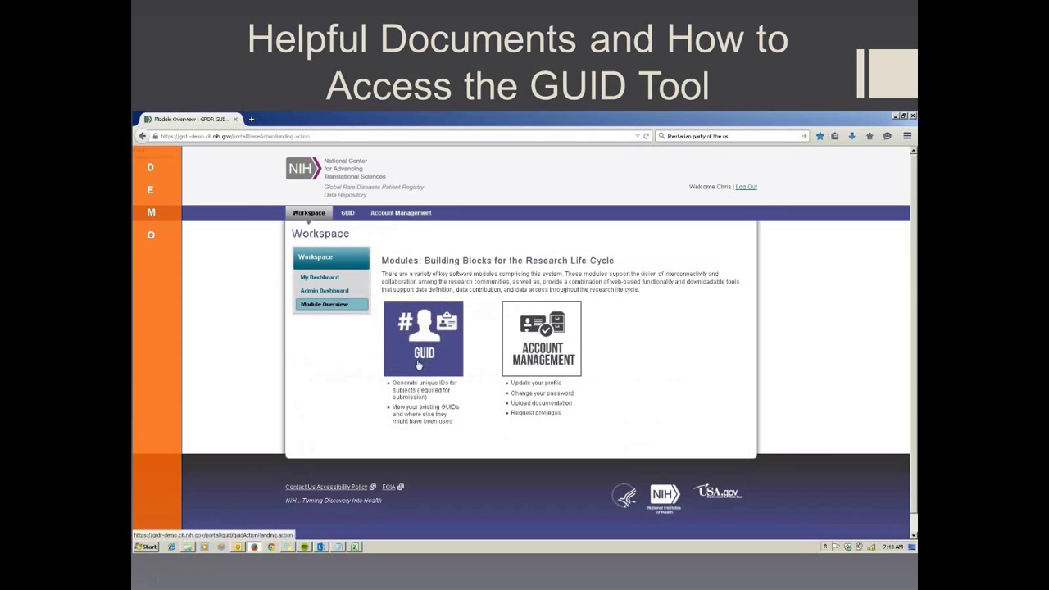
- Open the GUID module from the Workspace and go to its Create GUIDs page
click(422, 337)
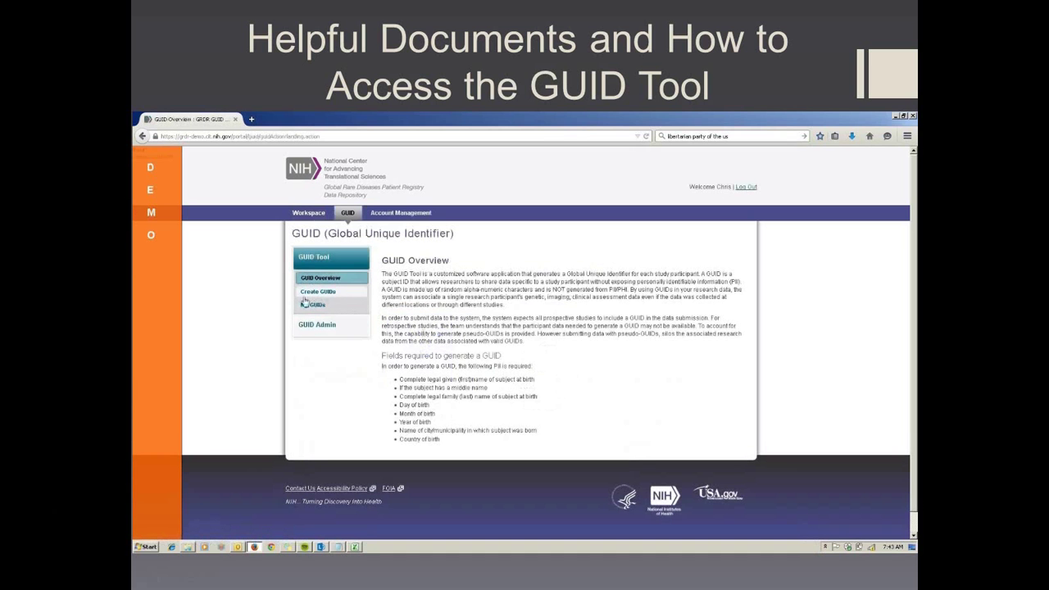
click(328, 295)
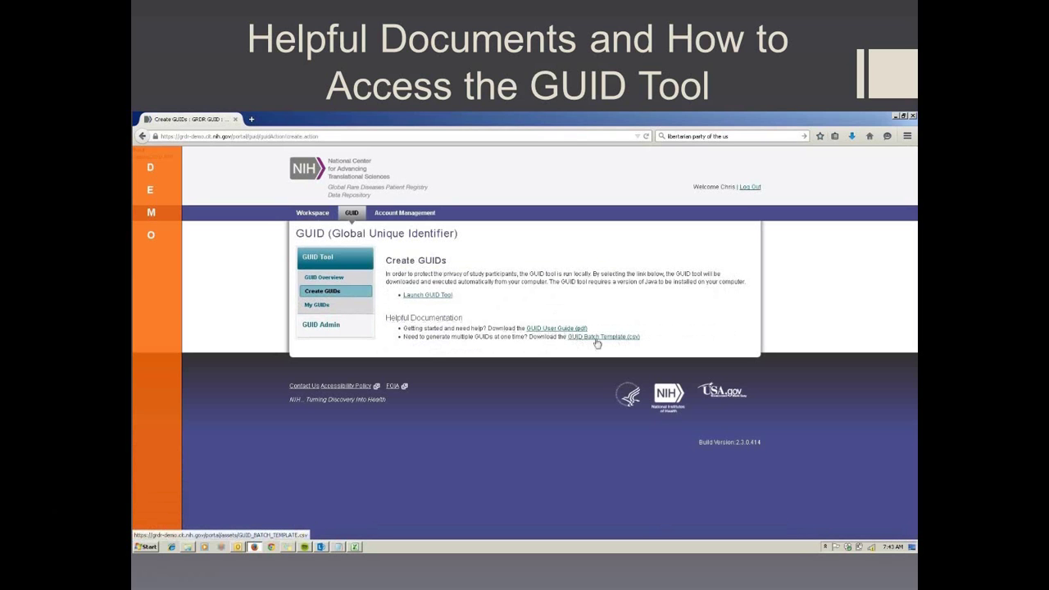
click(566, 331)
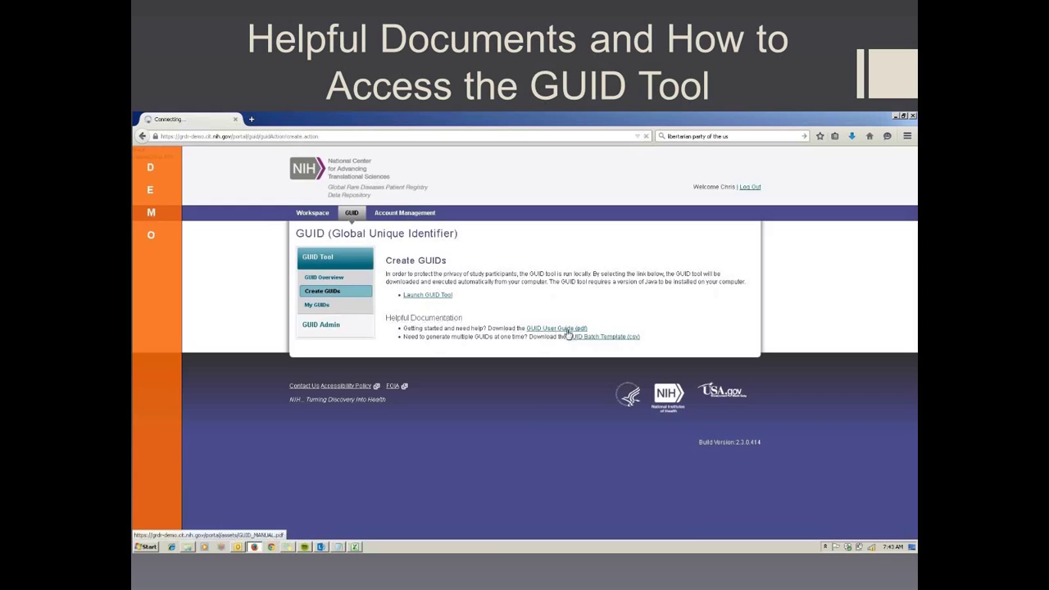
scroll(548, 339, down, 3)
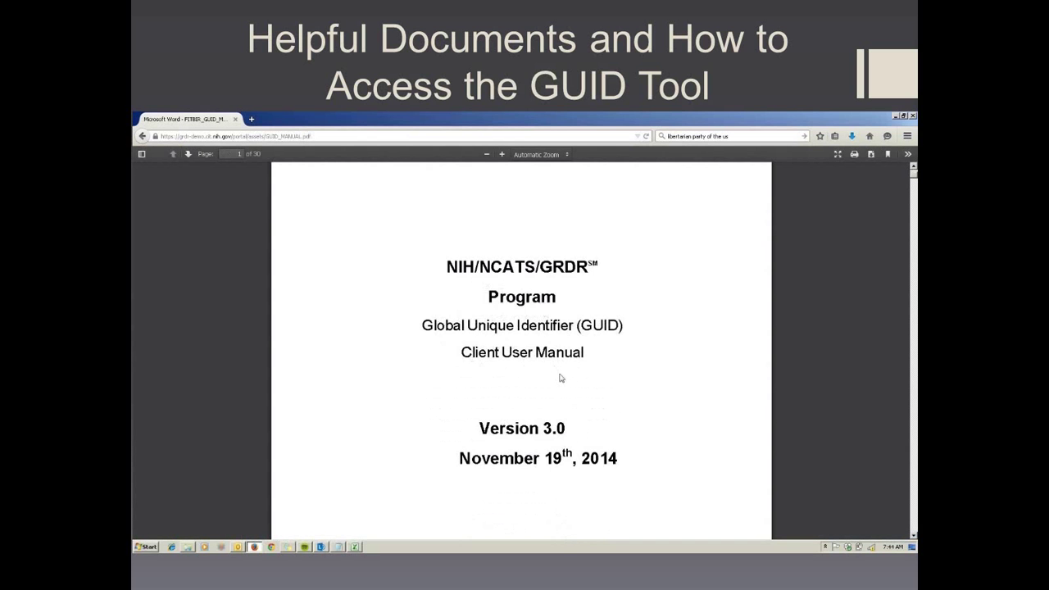
scroll(557, 378, down, 8)
scroll(527, 344, down, 20)
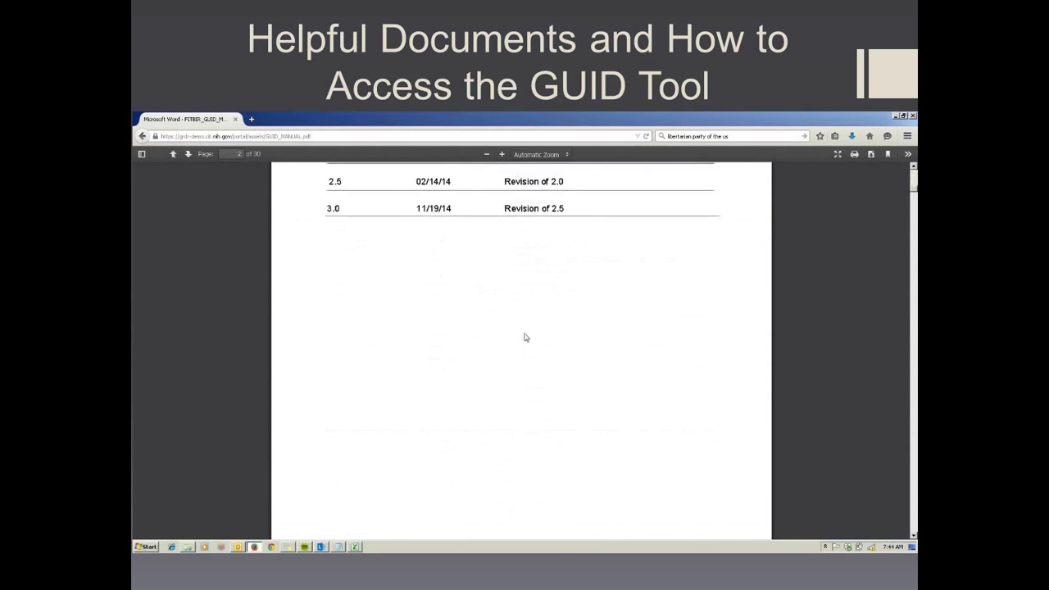
scroll(397, 325, down, 9)
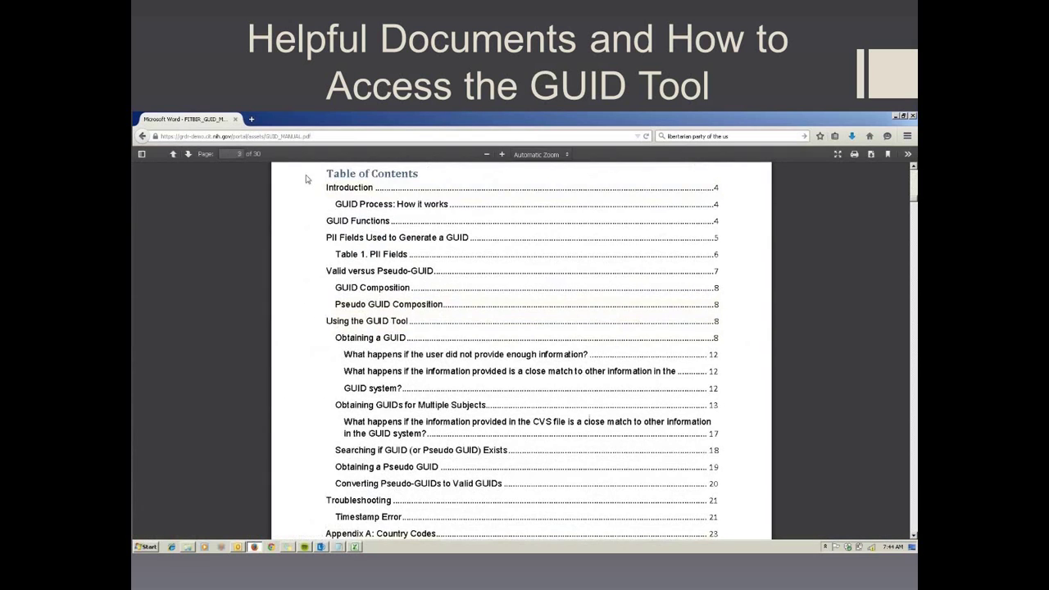
key(alt+Left)
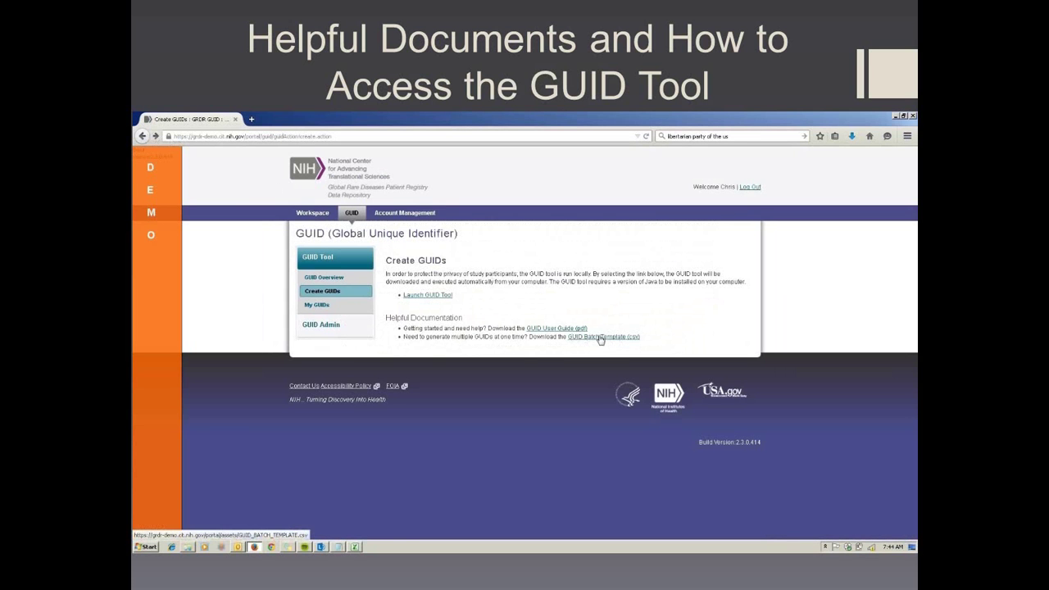
- Open the GUID Batch Template CSV in Excel and select the row-1 subject-detail headers
click(600, 338)
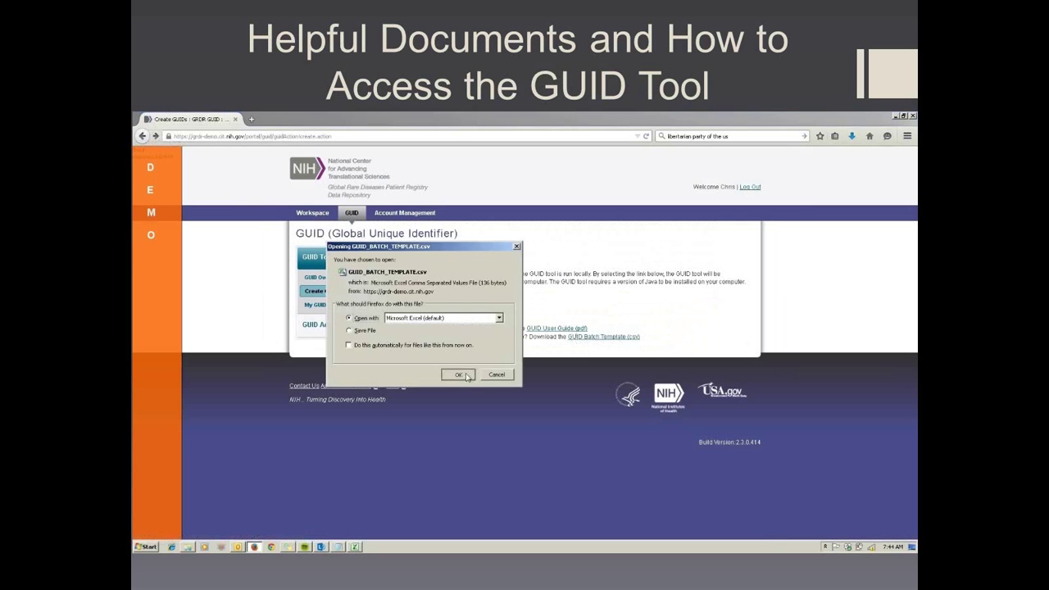
click(458, 374)
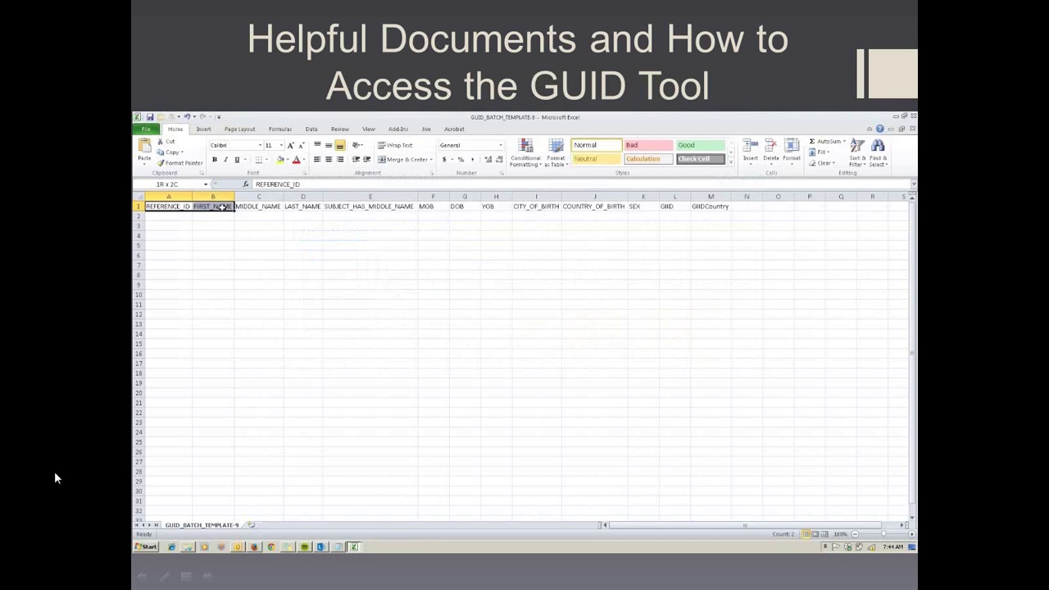
drag(168, 206, 569, 213)
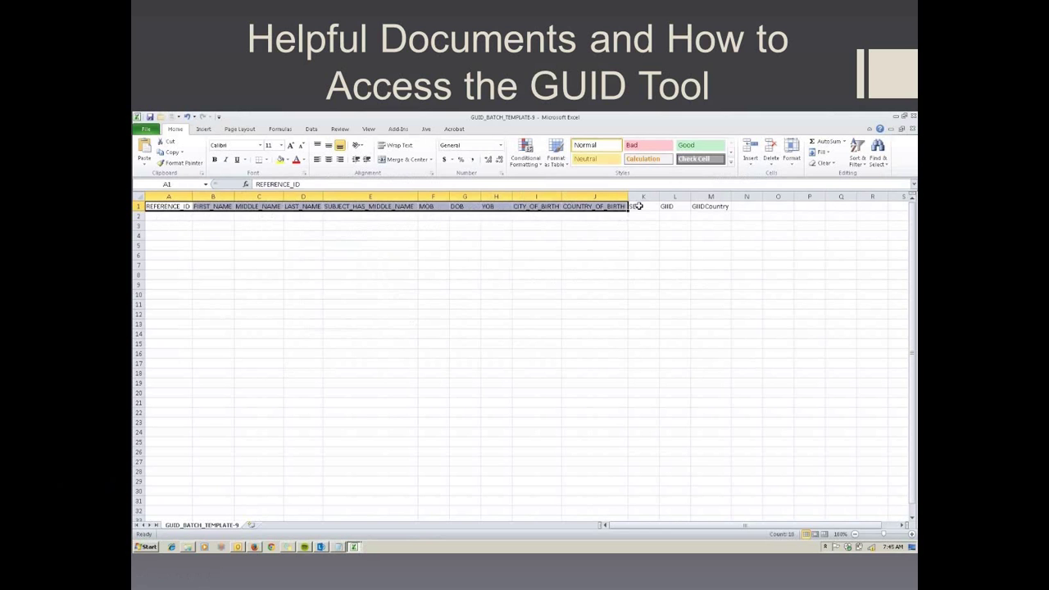
- Select the SEX, GIID and GIIDCountry headers, then switch to the GUID_BATCH_Example workbook
drag(637, 206, 691, 208)
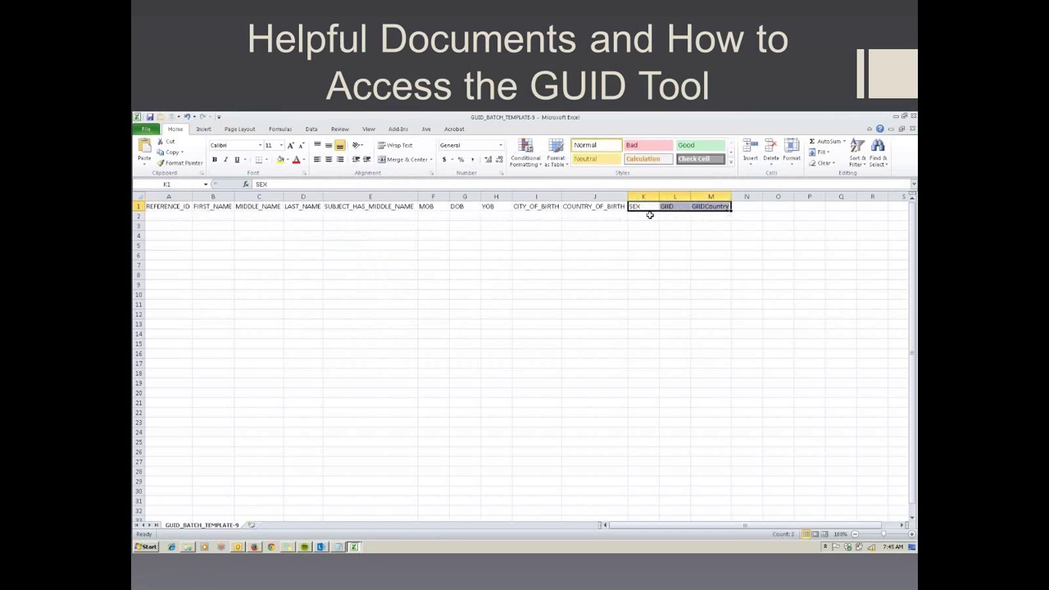
click(357, 546)
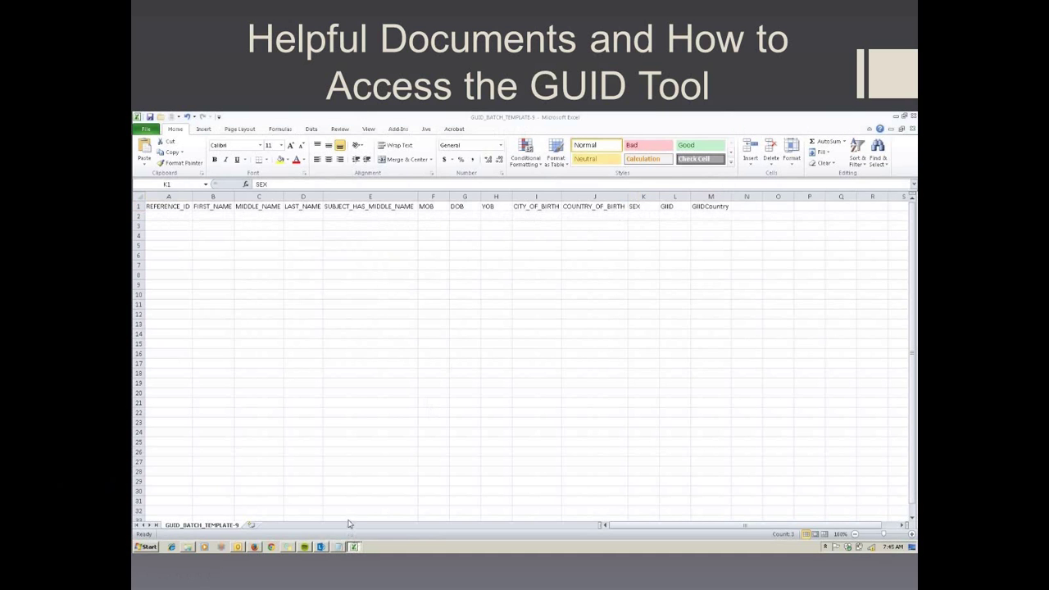
click(348, 524)
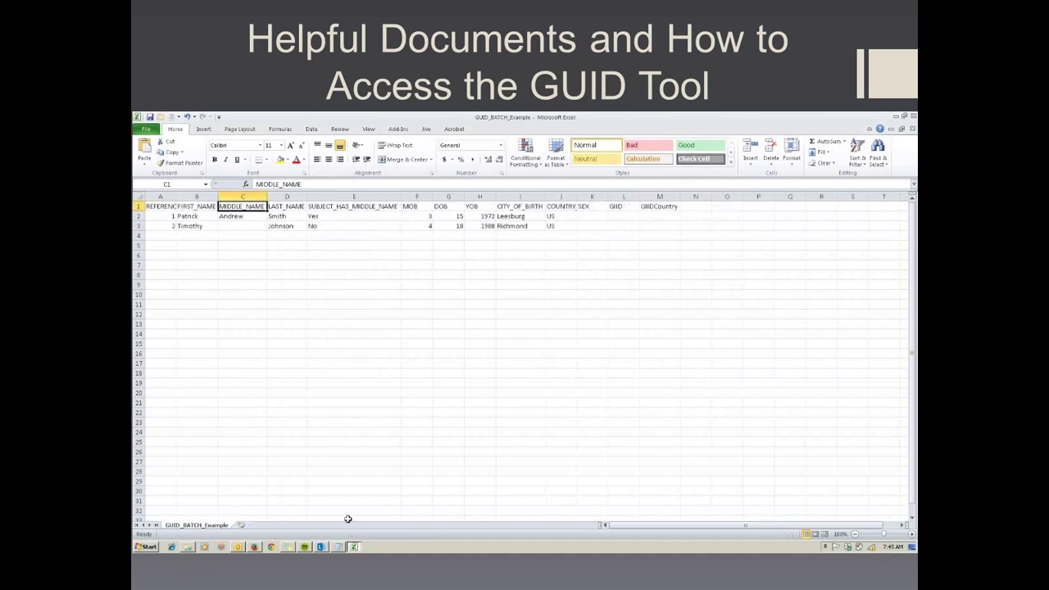
- In row 4, enter reference 3, the third subject's first, middle and last names, and middle-name flag Y
click(172, 237)
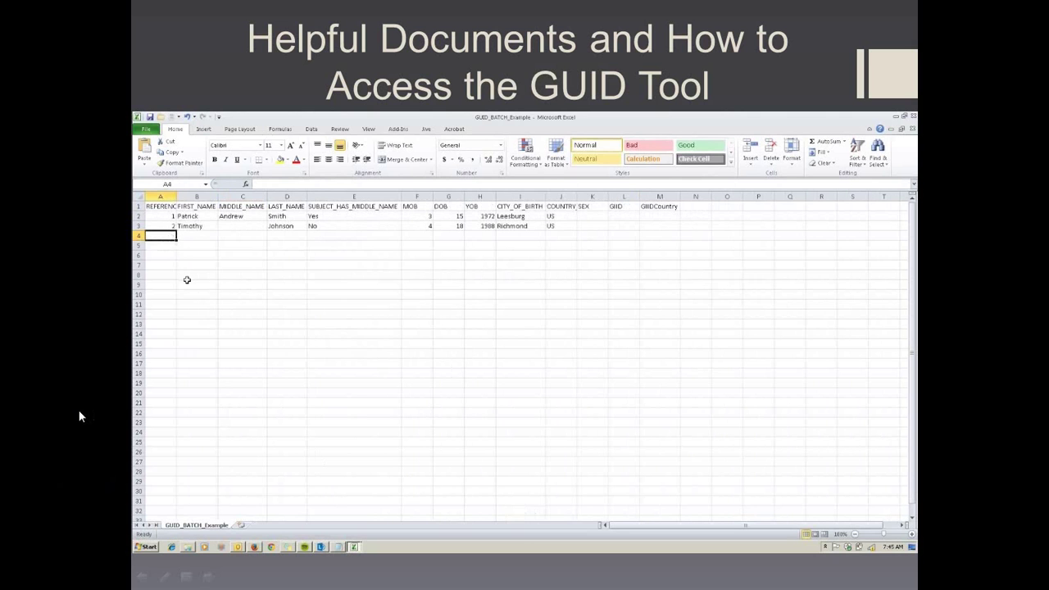
text(3)
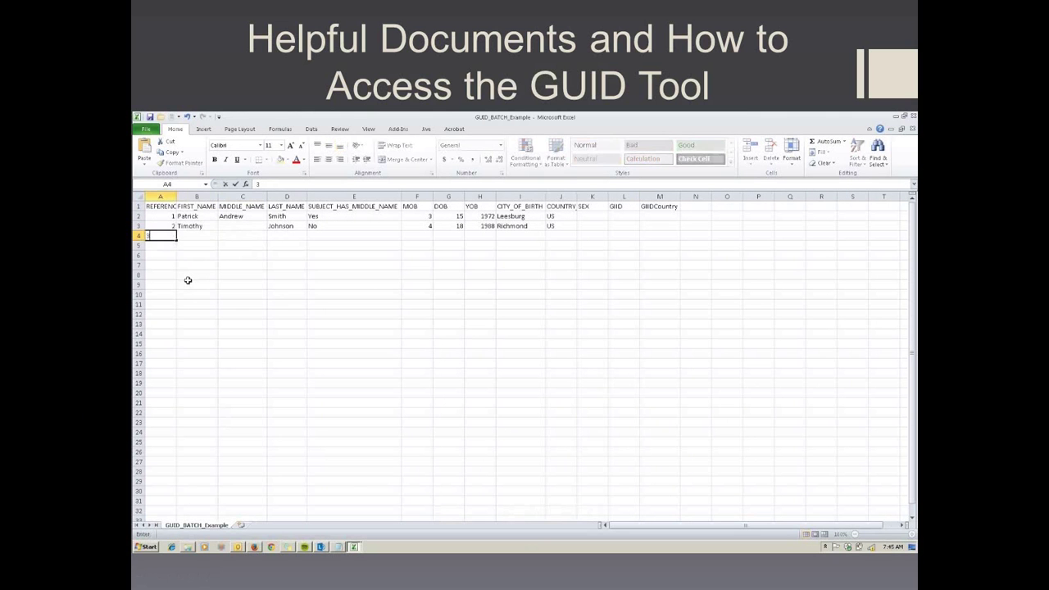
key(Tab)
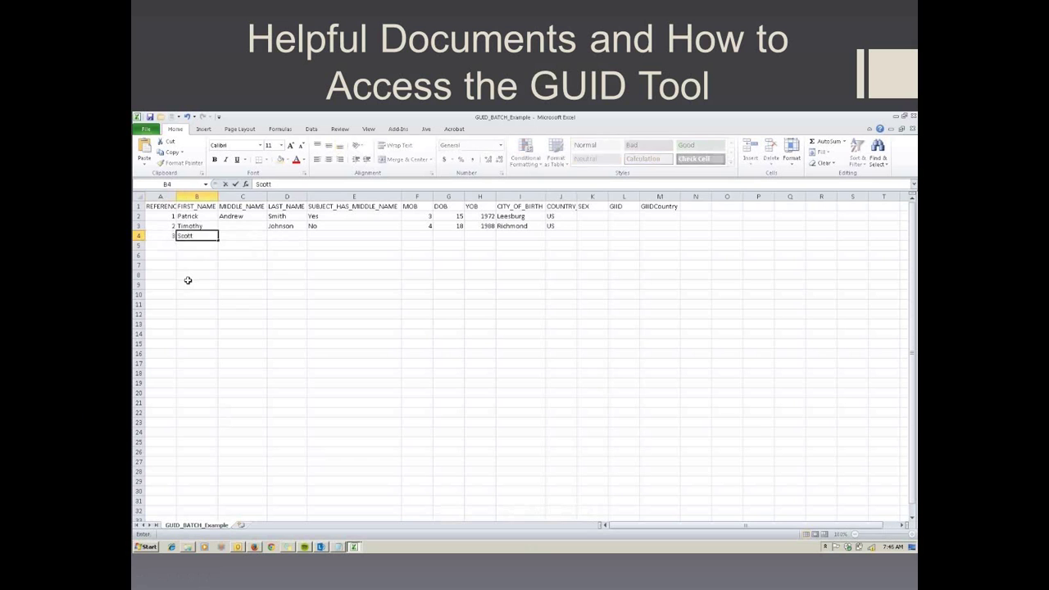
key(Tab)
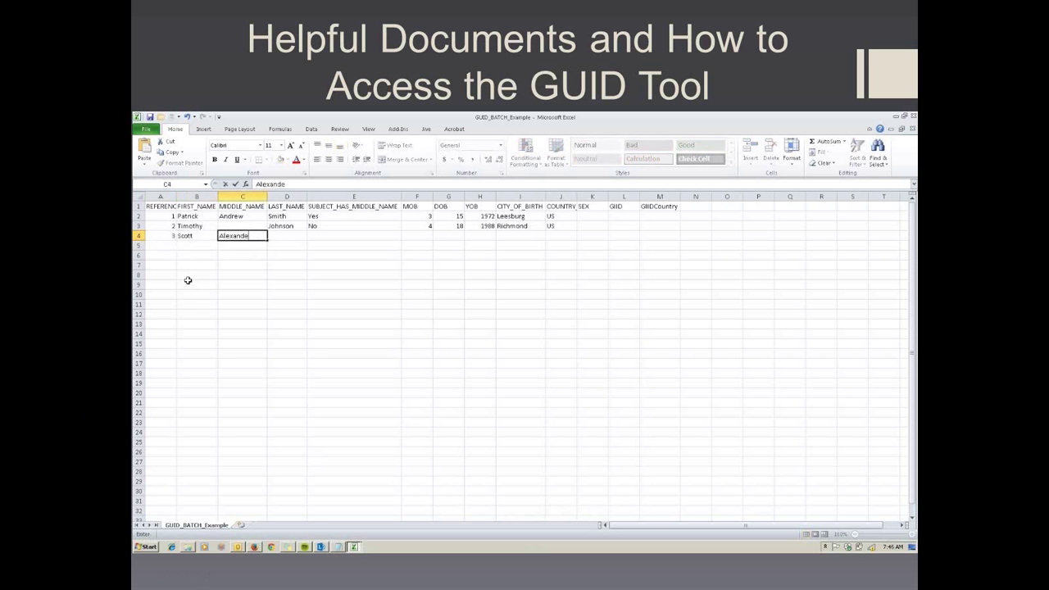
key(Tab)
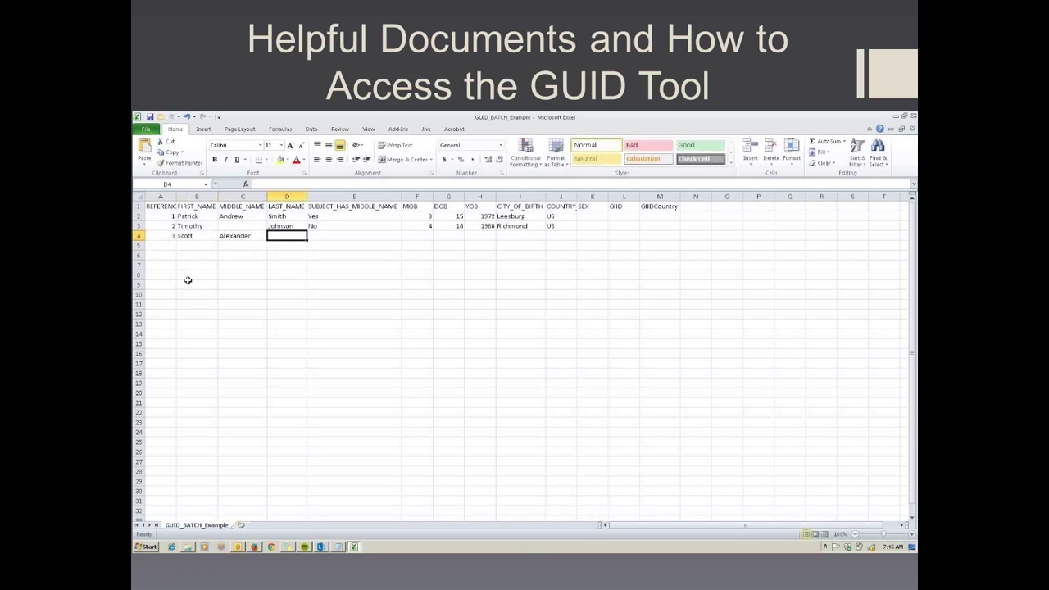
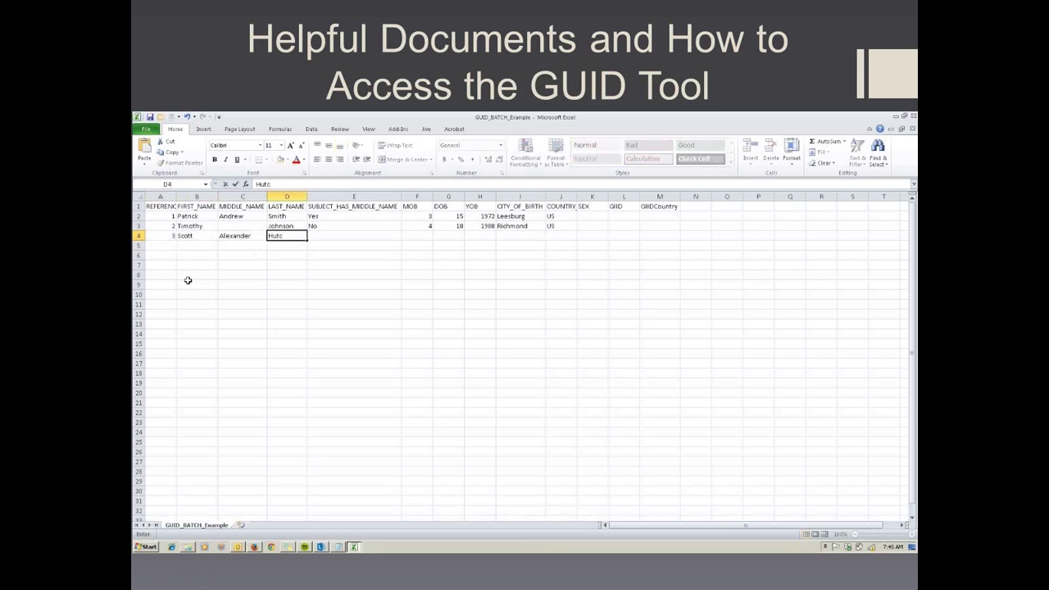
key(Tab)
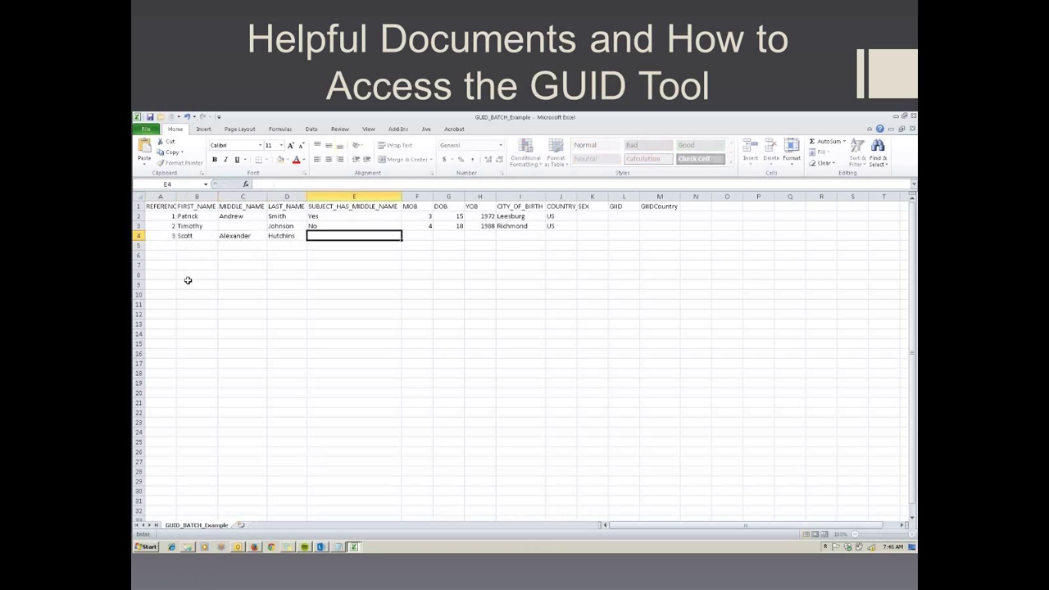
text(Yes)
key(Tab)
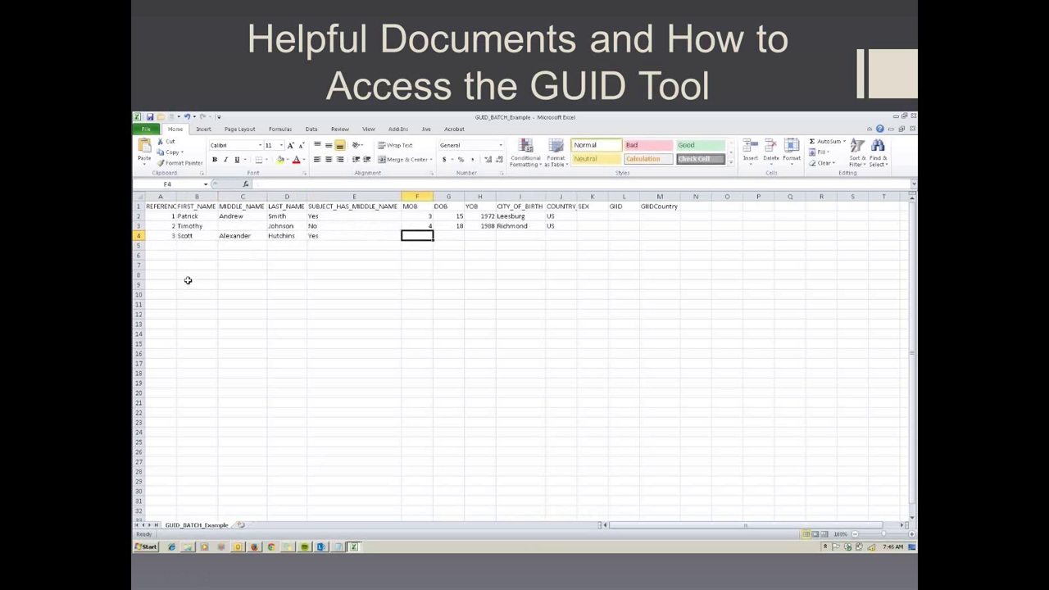
- Enter birth month 11, day 7, year 1993, city San Diego and country US, then check F4 and H4
text(11)
key(Tab)
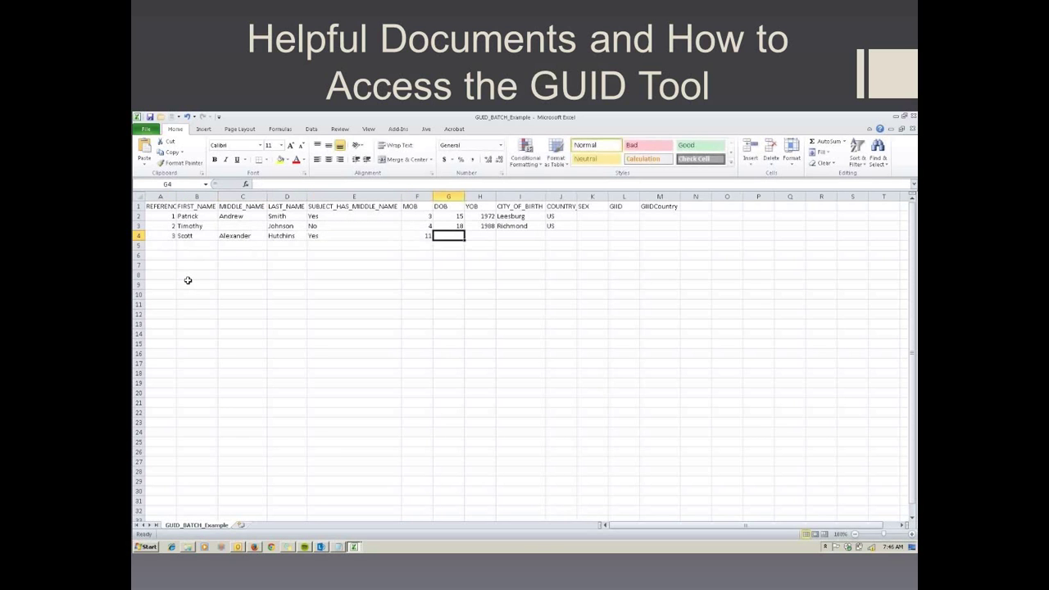
text(7)
key(Tab)
text(1)
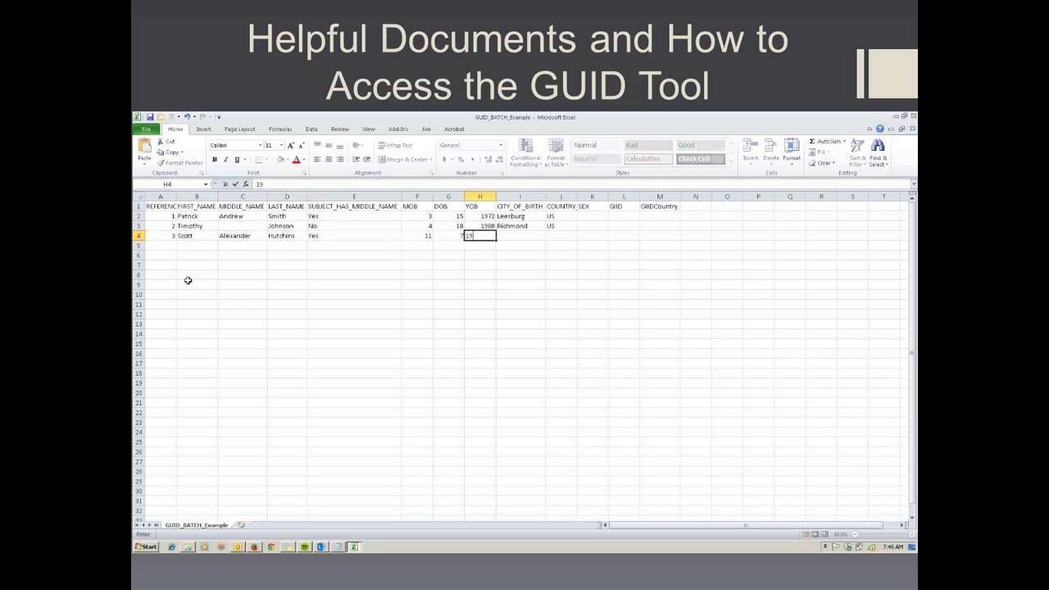
key(Tab)
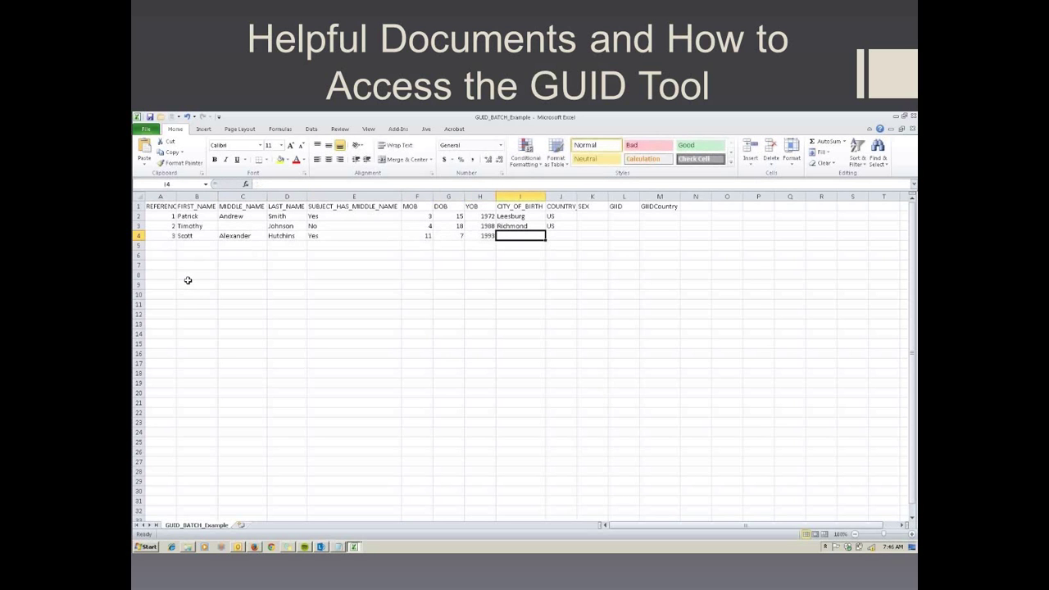
text(San)
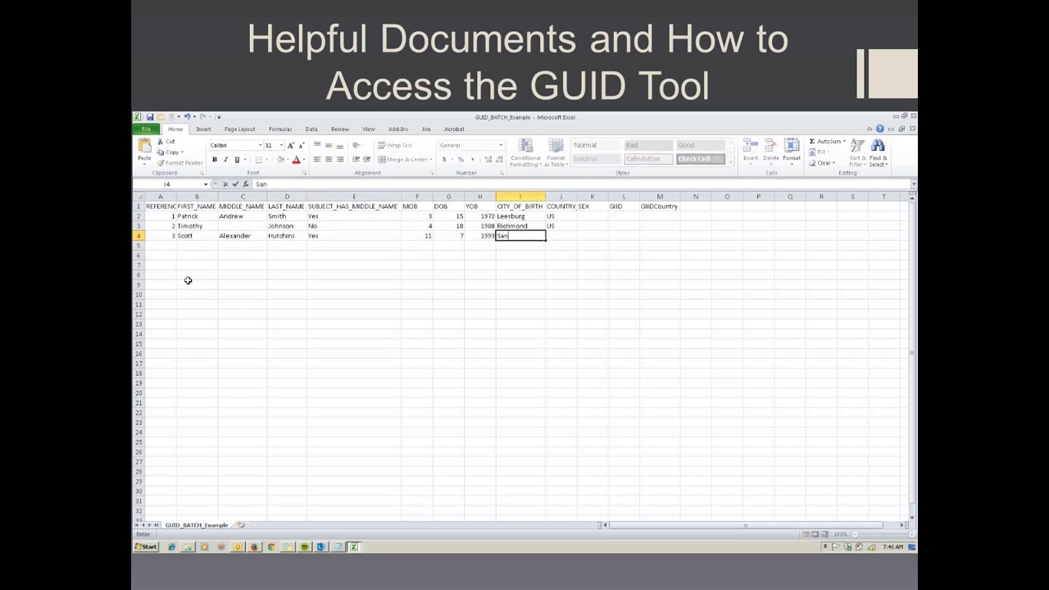
text( Diego)
key(Tab)
text(U)
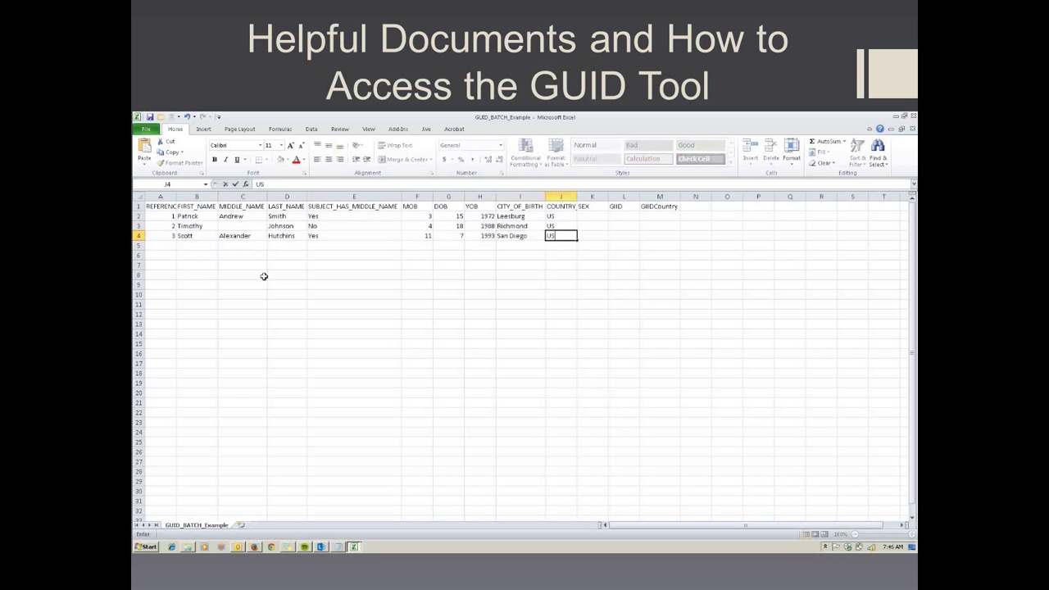
click(425, 236)
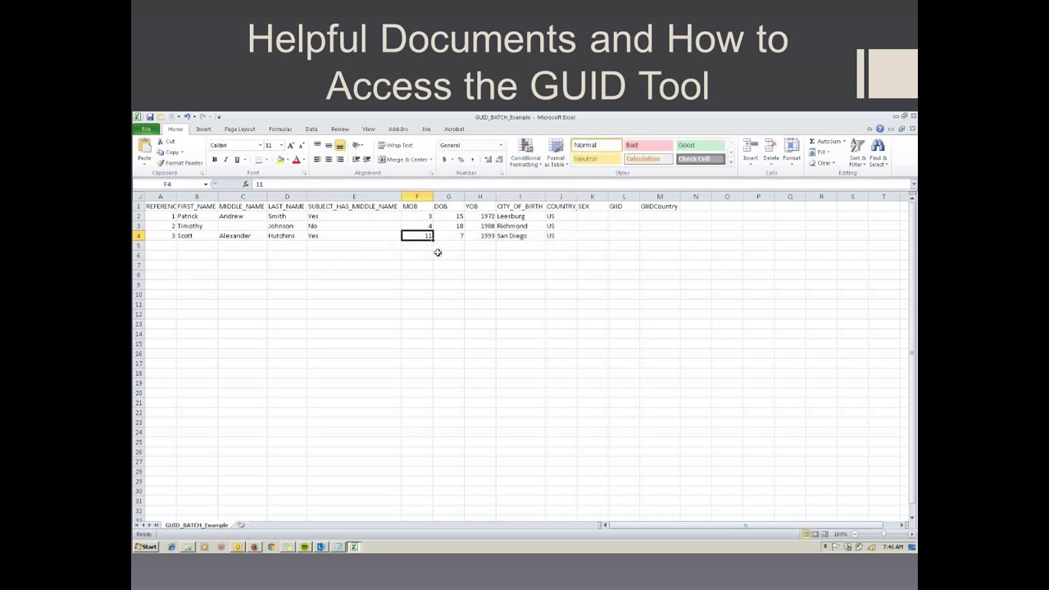
click(479, 237)
- Launch the GUID Tool from the portal with Java, run it, and accept the data privacy agreement
click(255, 547)
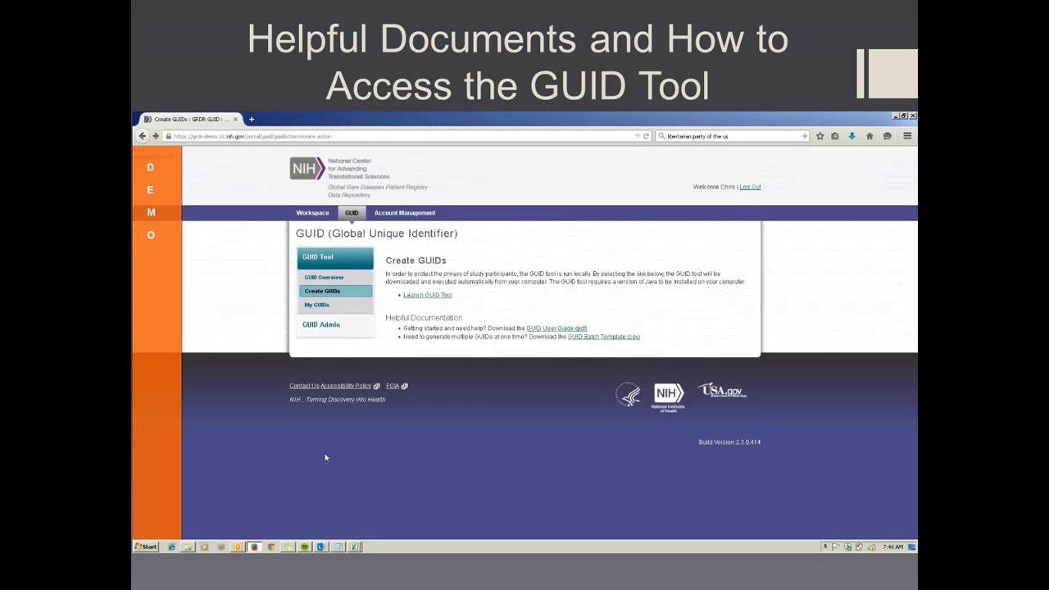
click(434, 297)
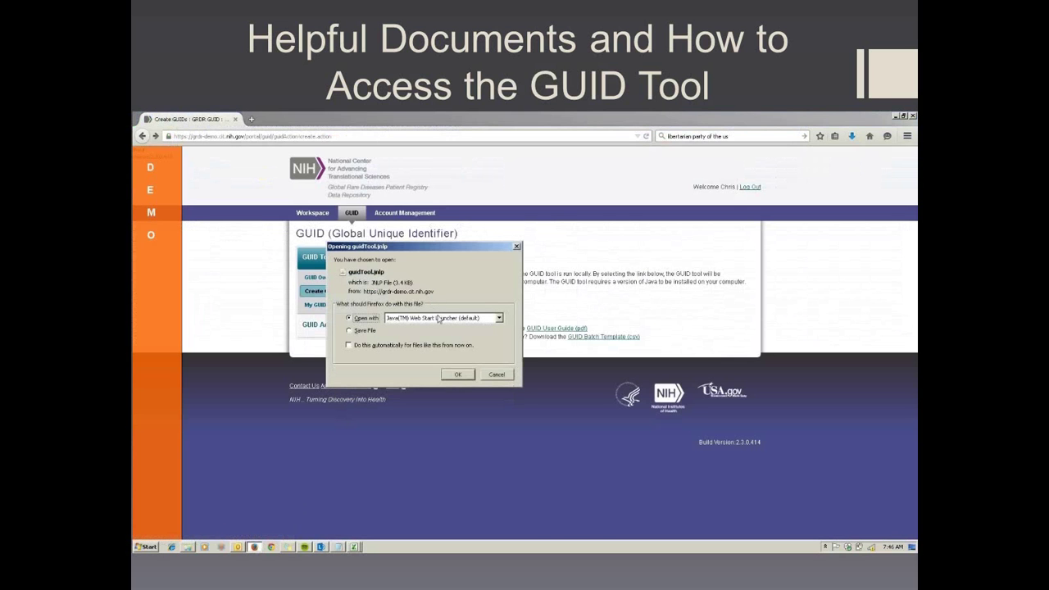
click(456, 375)
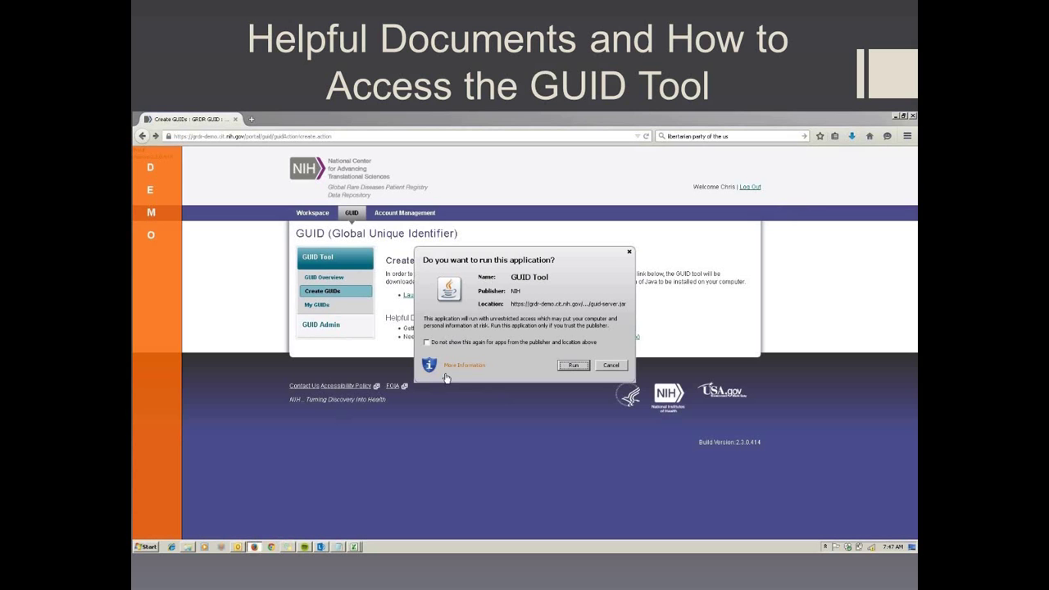
click(573, 366)
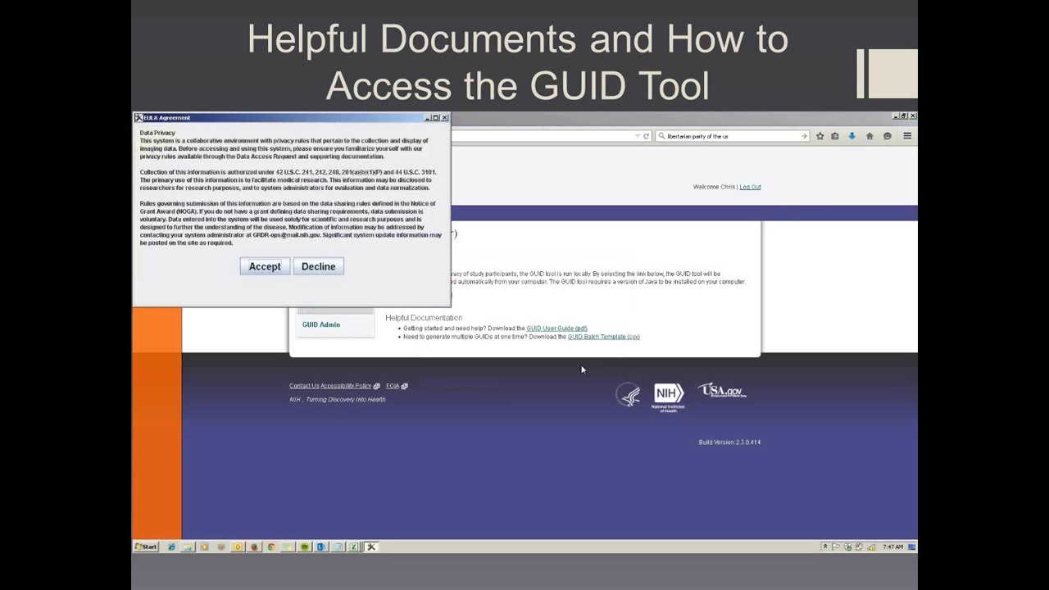
click(265, 267)
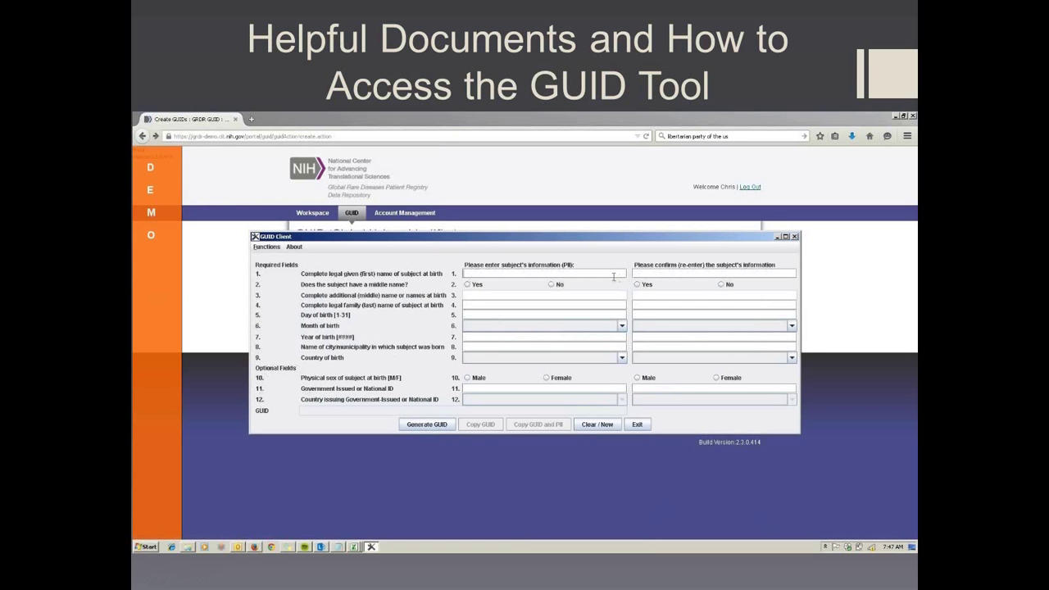
- Set middle name to Yes and month of birth to MAY in both columns
key(Right)
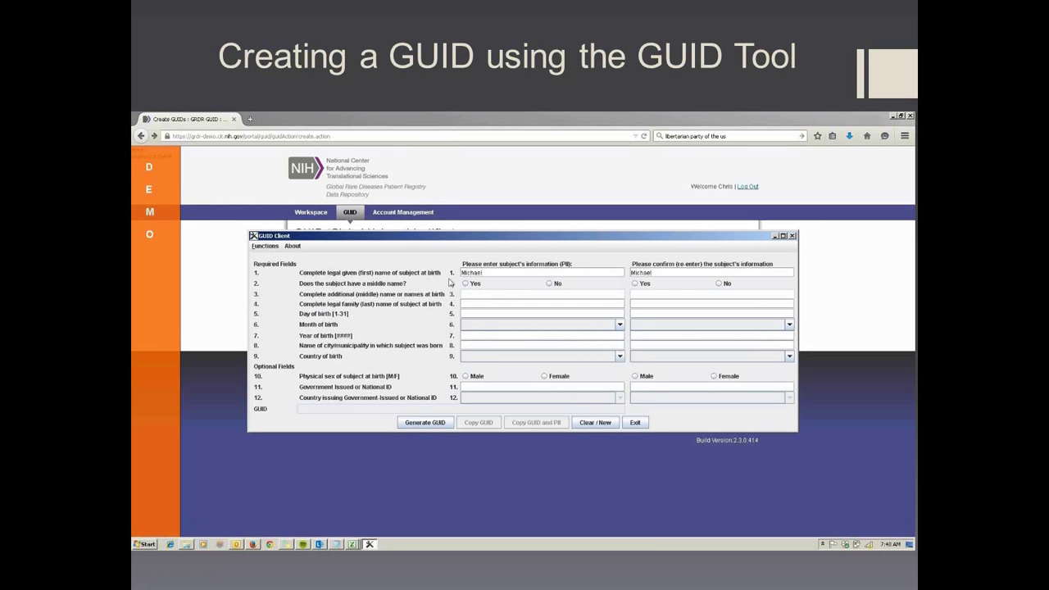
click(634, 284)
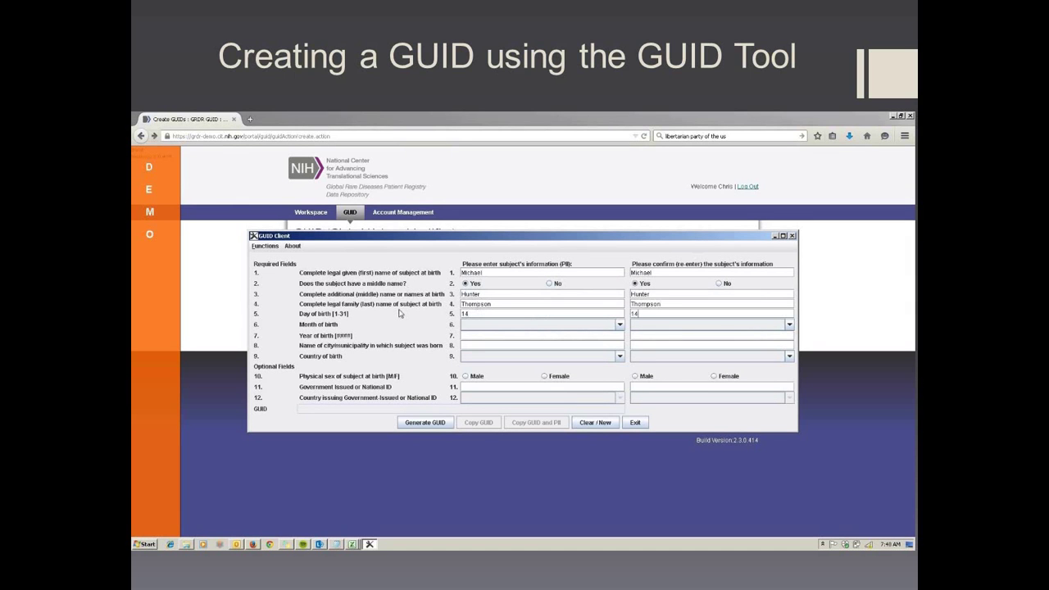
click(619, 325)
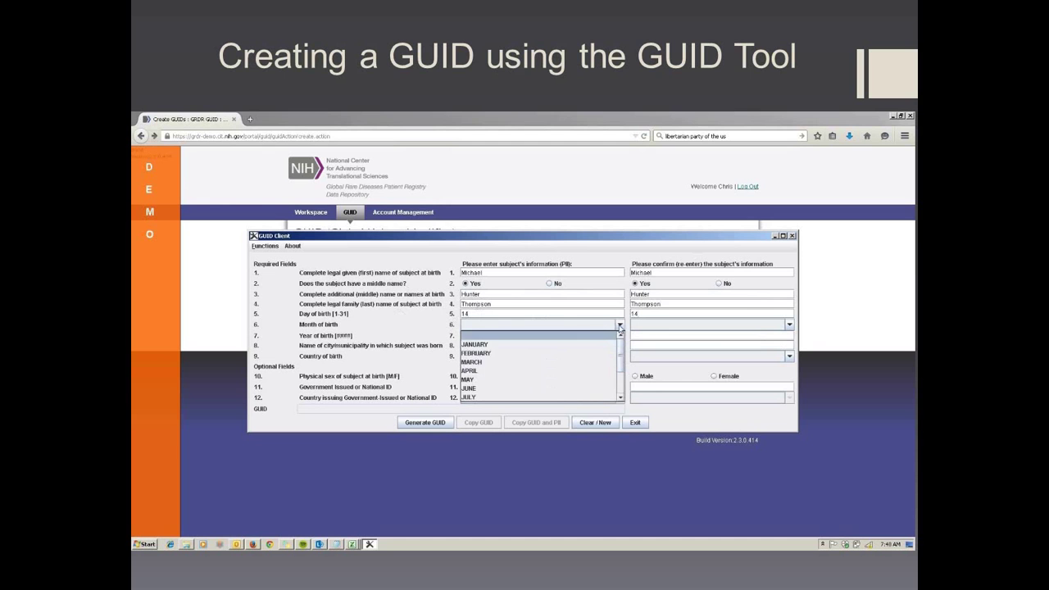
click(584, 380)
click(660, 326)
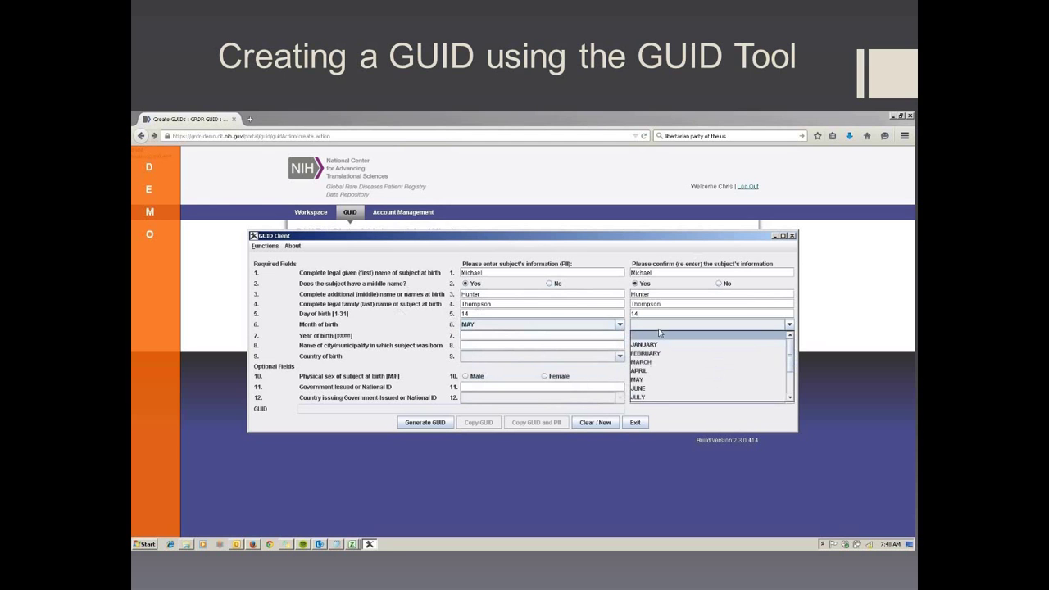
click(655, 379)
- Enter year of birth 1972 and country UNITED STATES in both columns
click(499, 337)
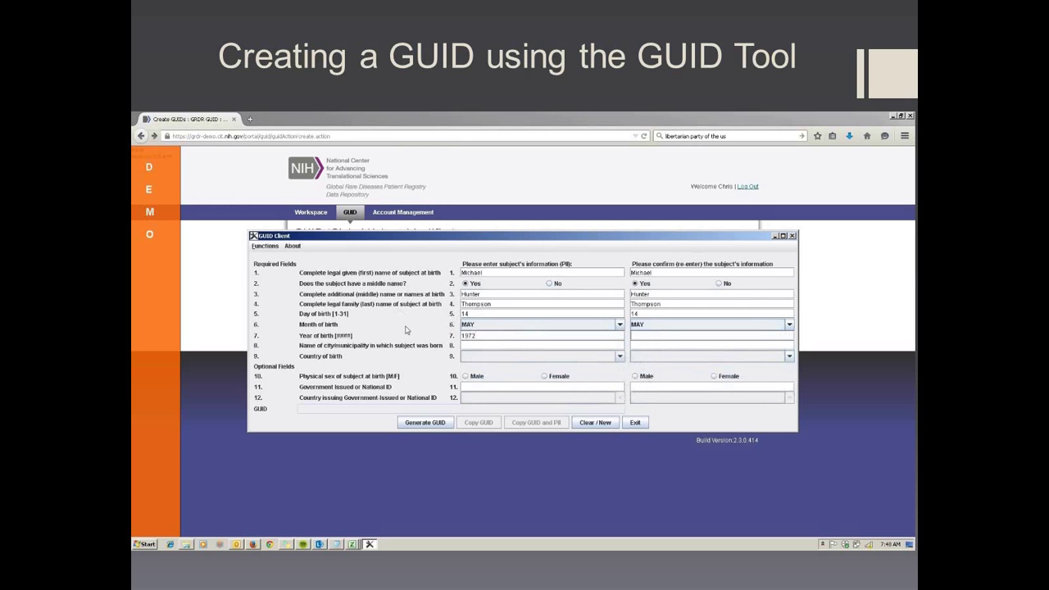
text(1972)
click(491, 358)
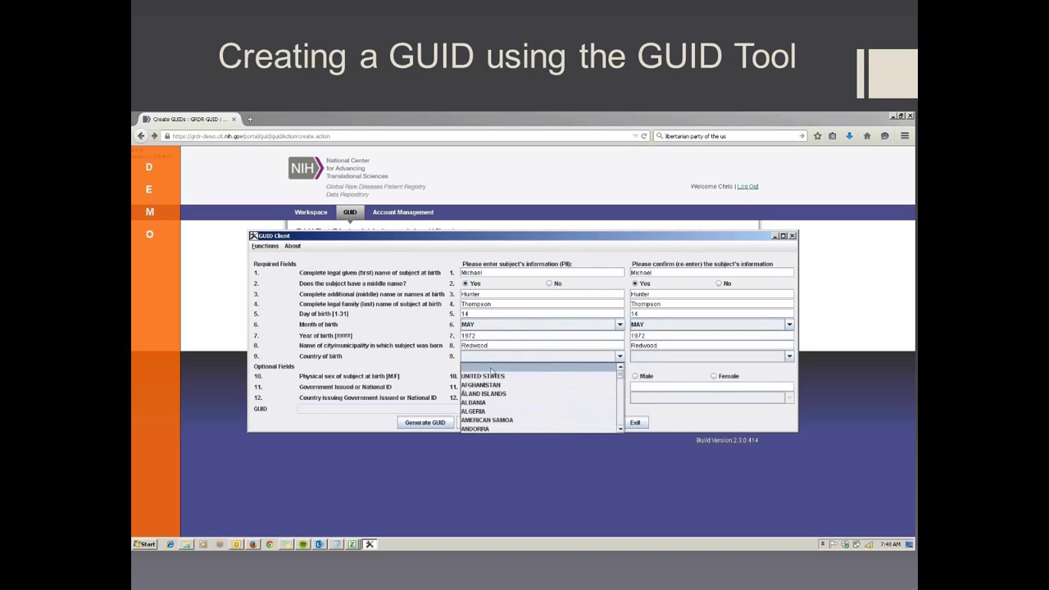
click(492, 376)
click(658, 357)
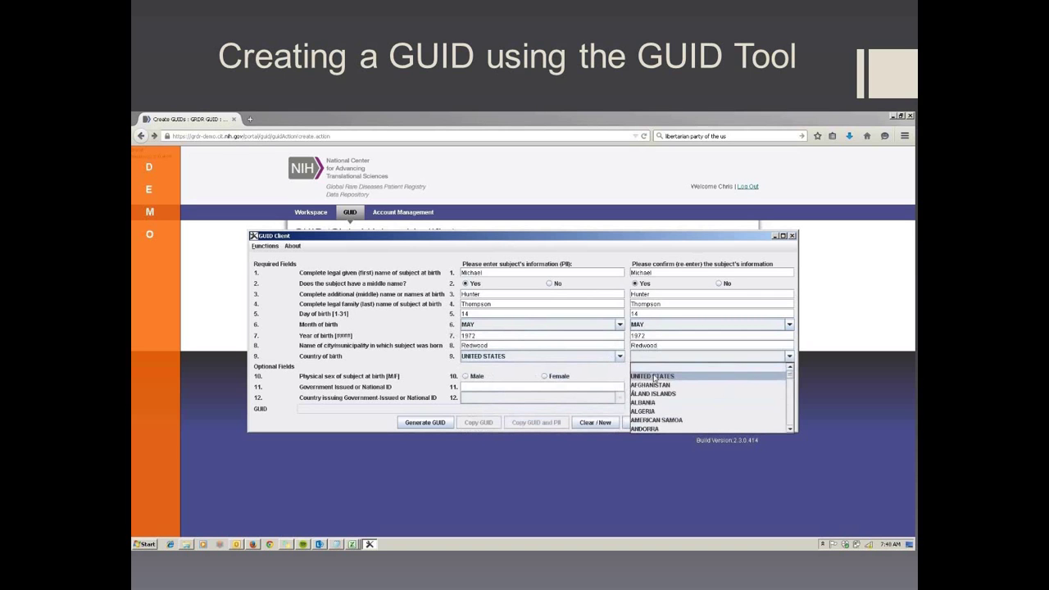
click(653, 376)
click(425, 422)
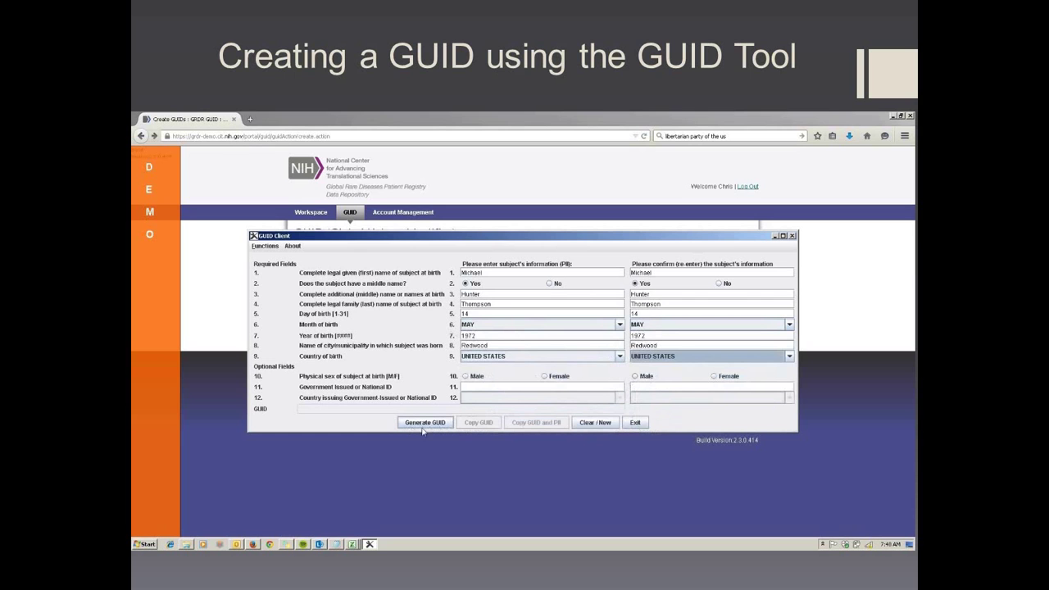
- Generate the subject's GUID, dismiss the confirmation, and copy the GUID value
click(426, 423)
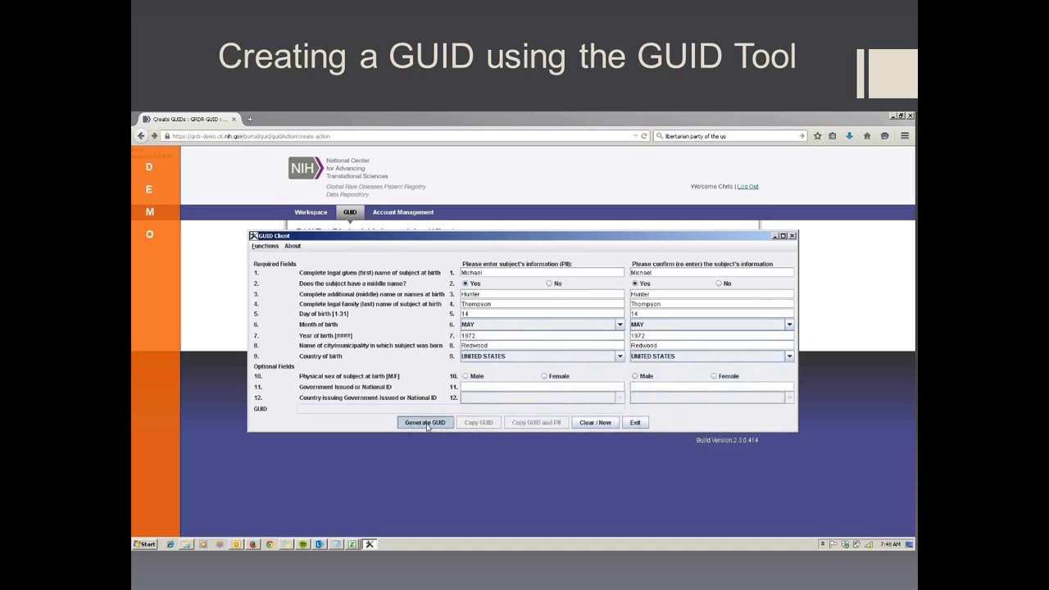
click(522, 349)
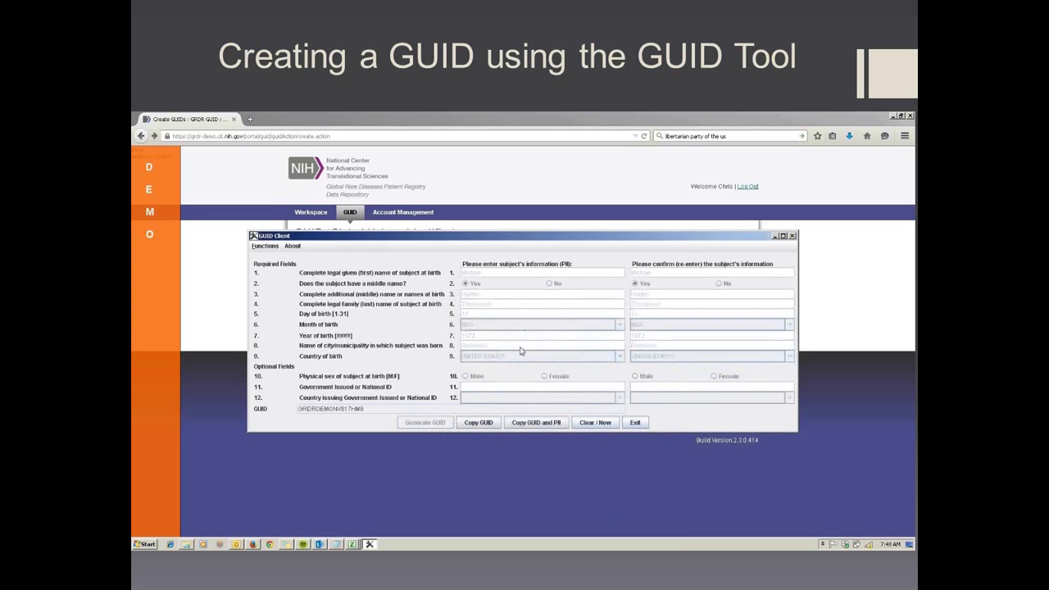
drag(390, 408, 298, 413)
click(471, 424)
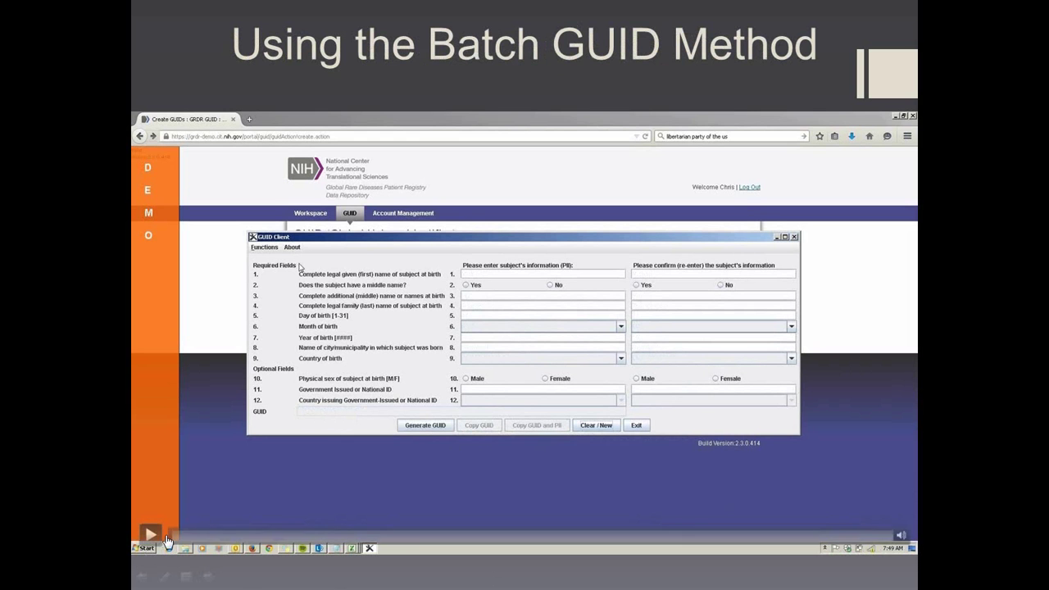
- Start Create multiple GUIDs (With Error Checking) and browse to Desktop > Test Files
click(277, 248)
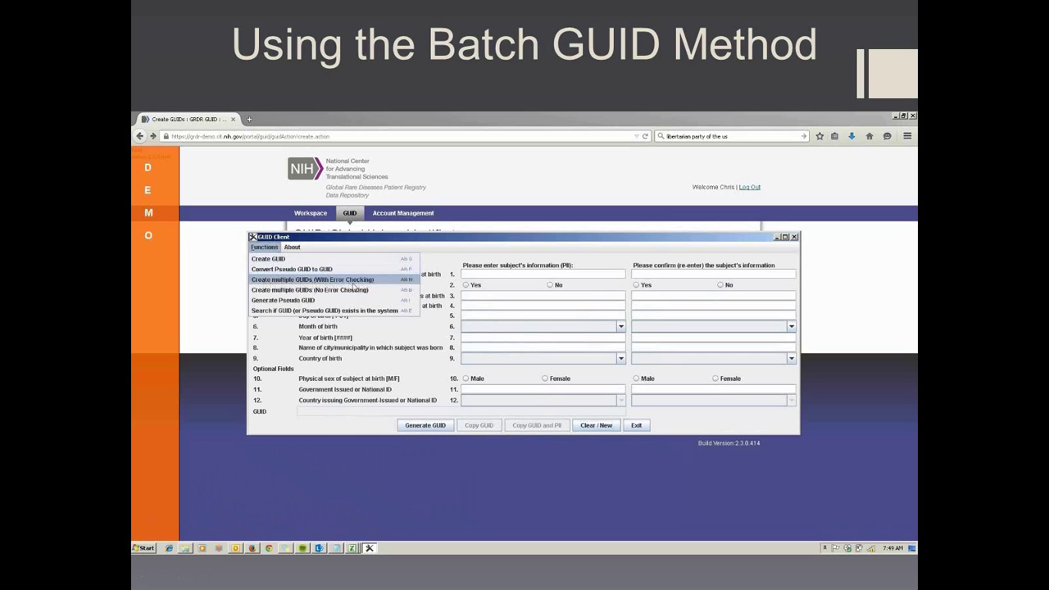
click(379, 281)
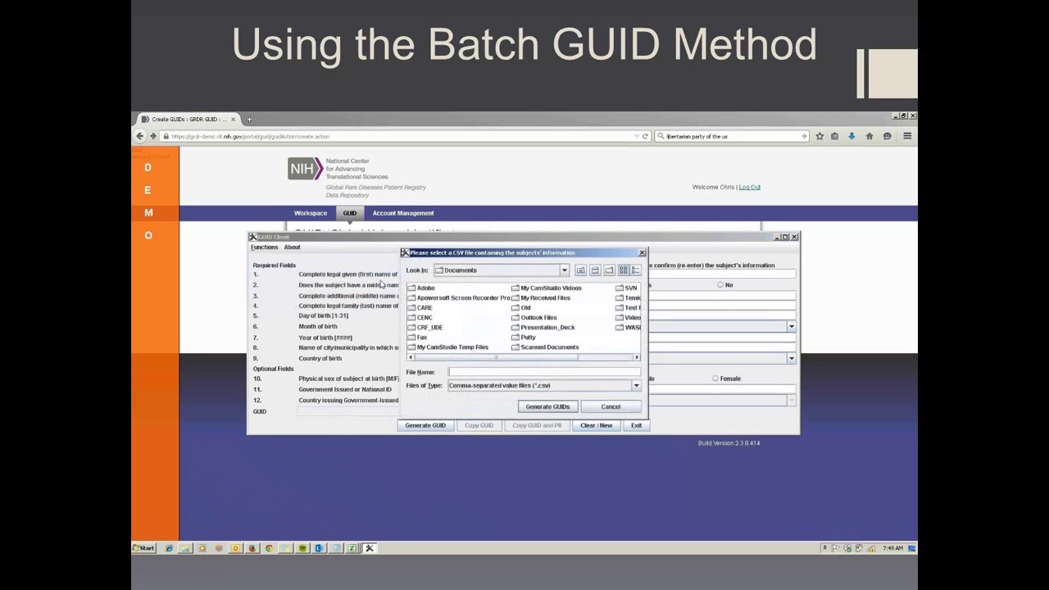
click(480, 271)
scroll(563, 315, down, 2)
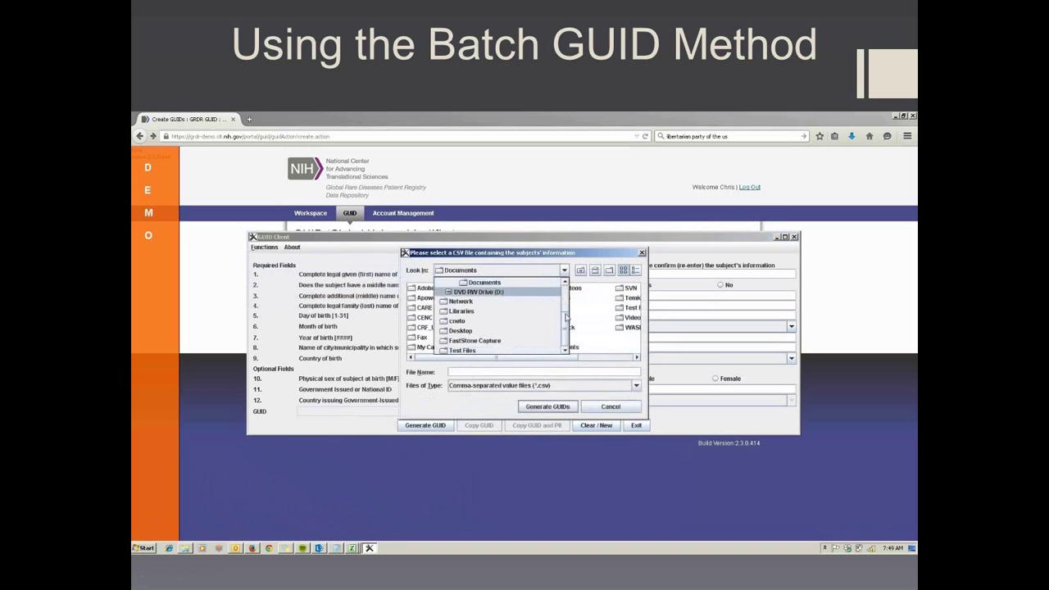
scroll(563, 315, up, 2)
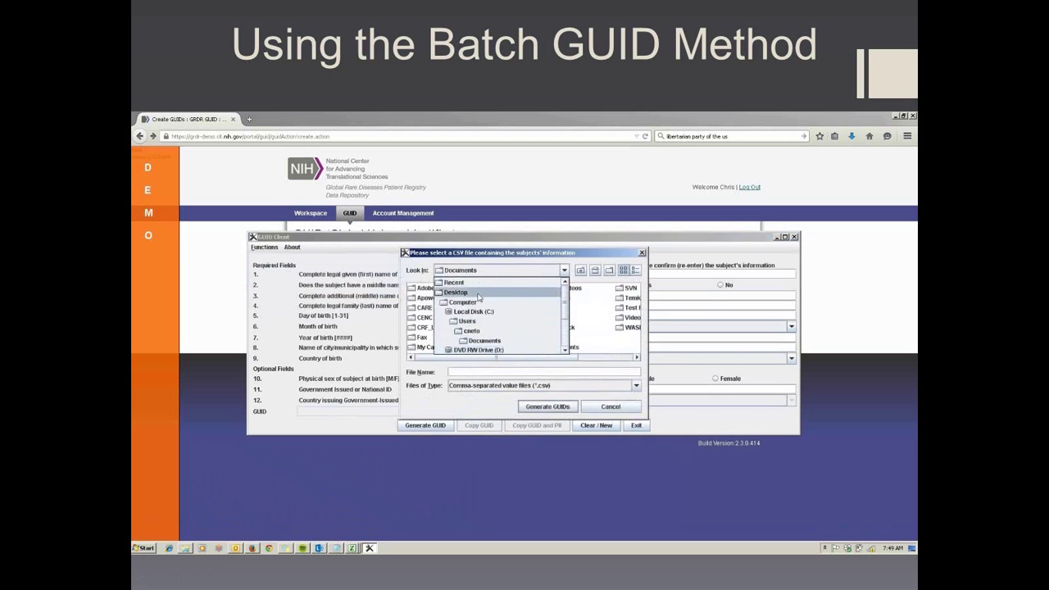
click(475, 298)
click(432, 348)
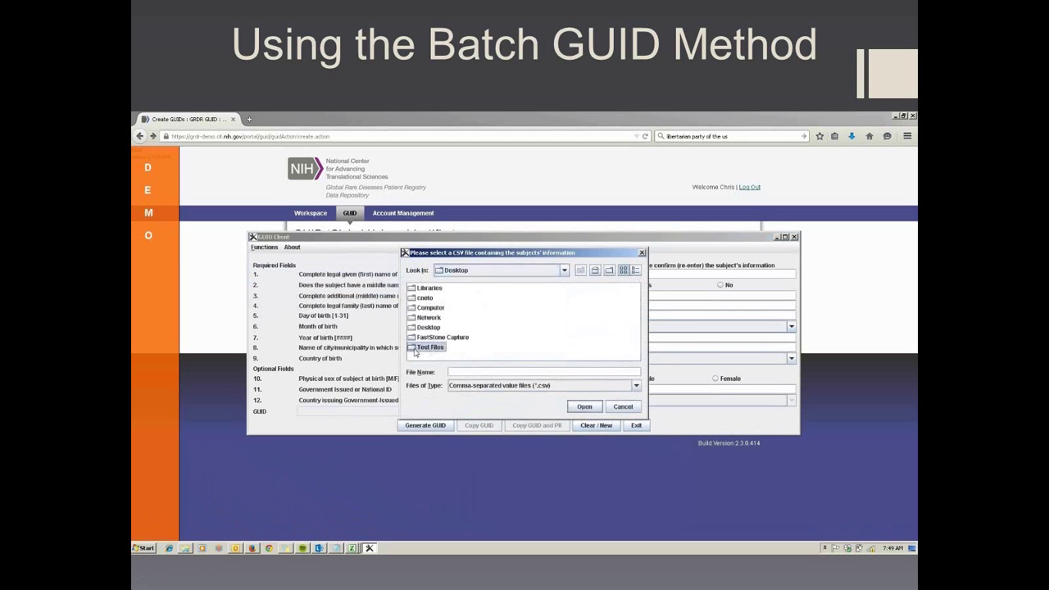
double_click(432, 348)
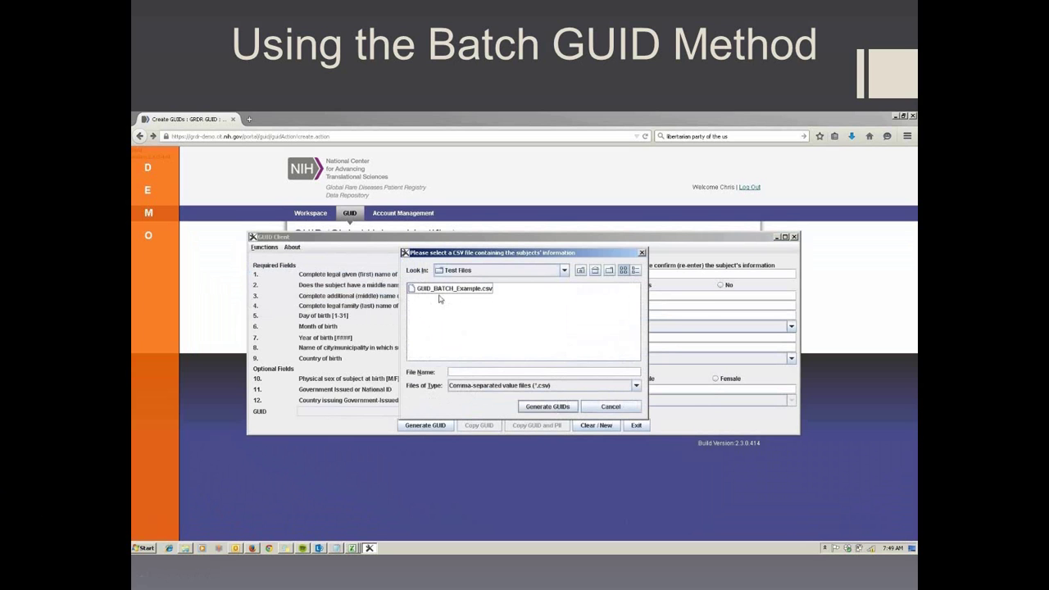
- Generate GUIDs from GUID_BATCH_Example.csv and open Test Files to view the output files
click(443, 291)
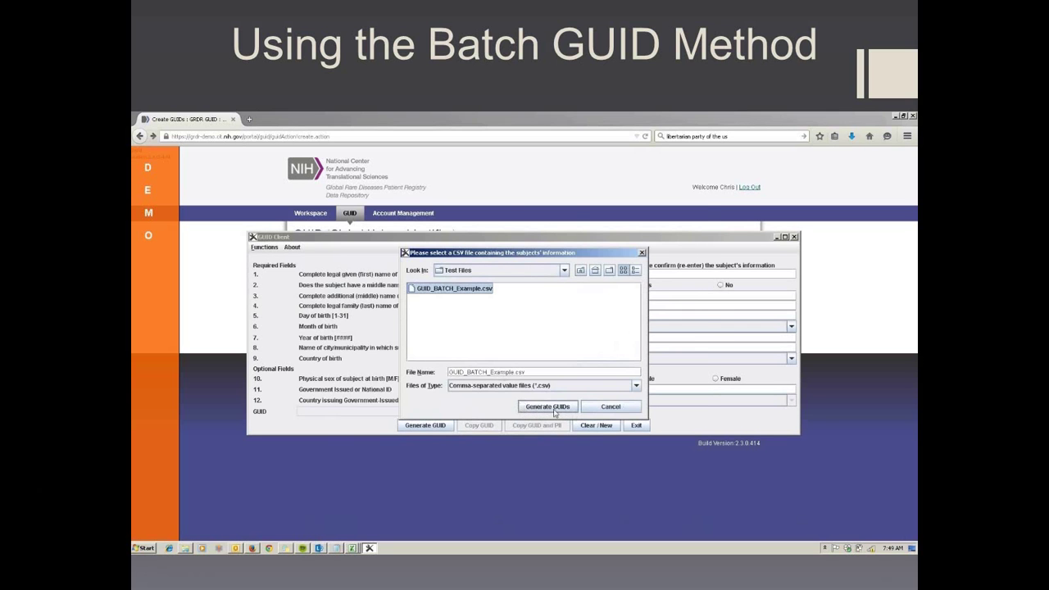
click(556, 412)
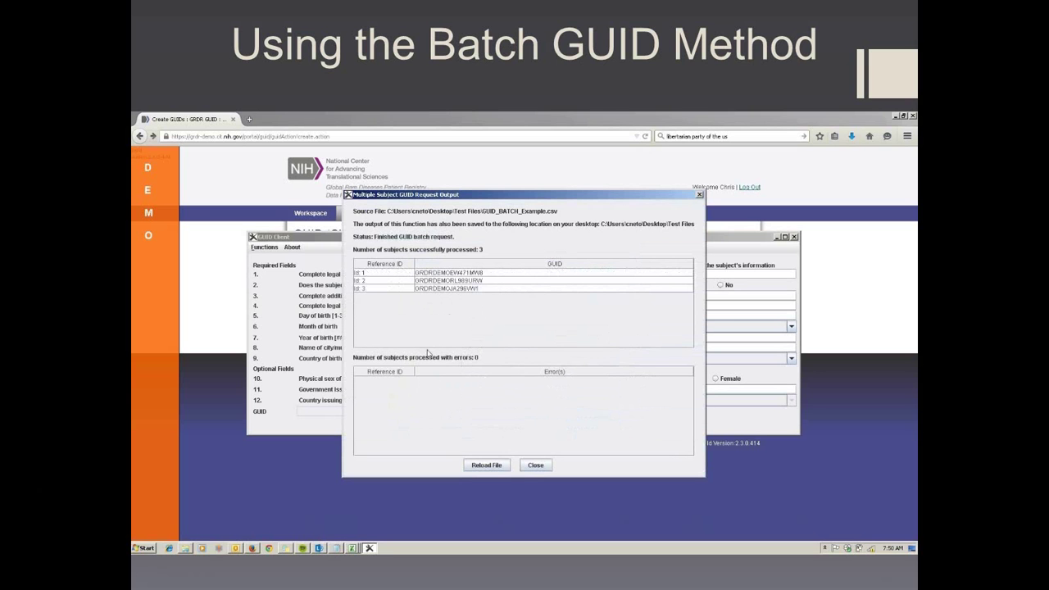
click(186, 548)
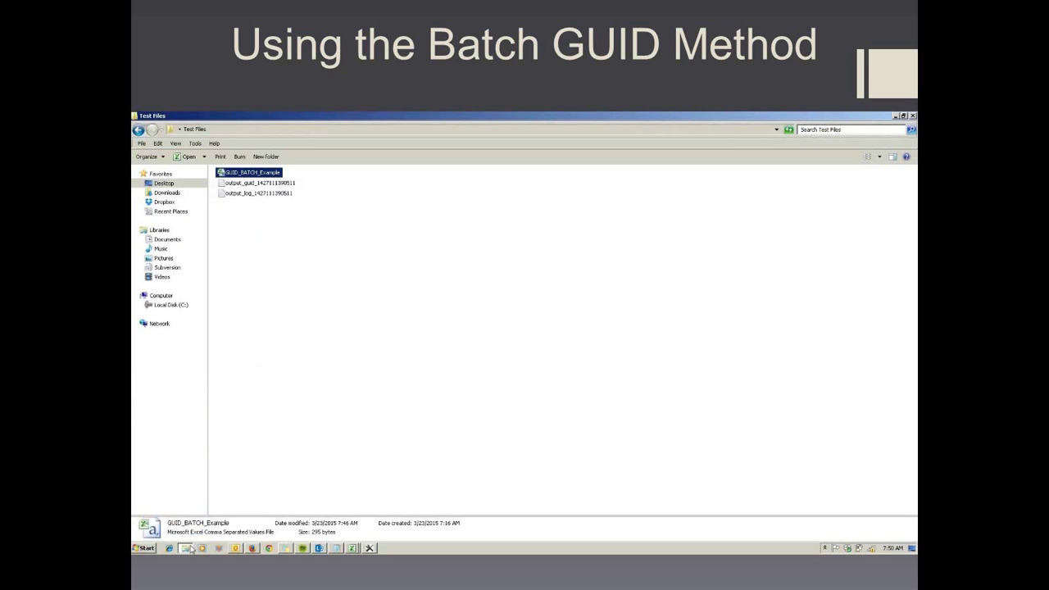